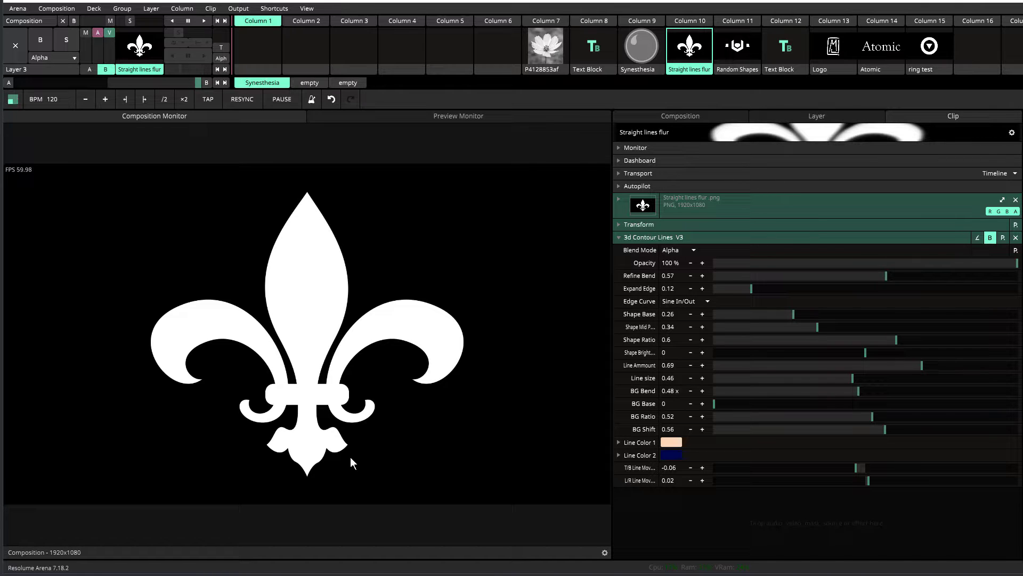
Compare the fleur-de-lis clip with and without the 3d Contour Lines V3 effect, leaving the effect enabled.
click(991, 237)
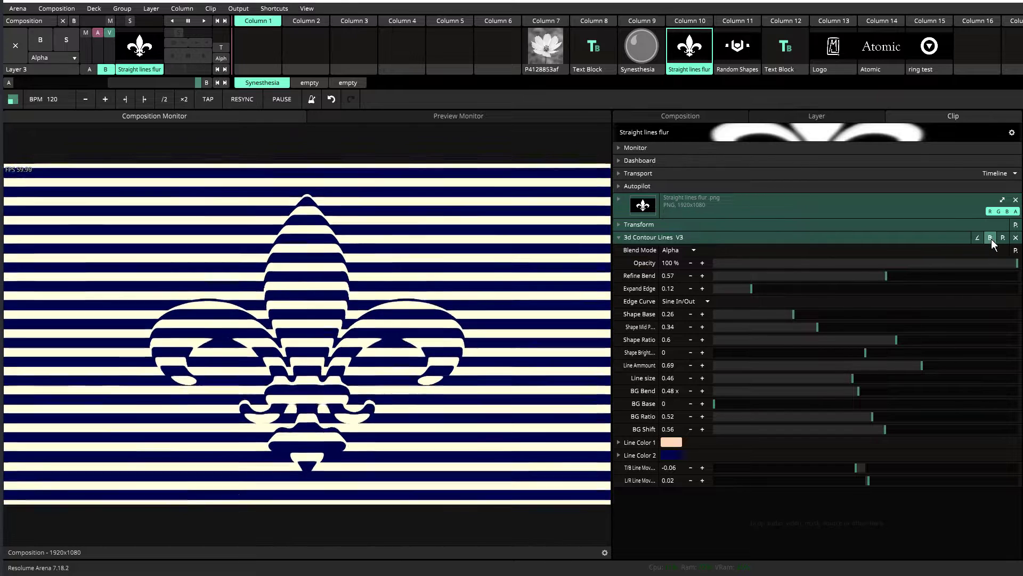
click(990, 237)
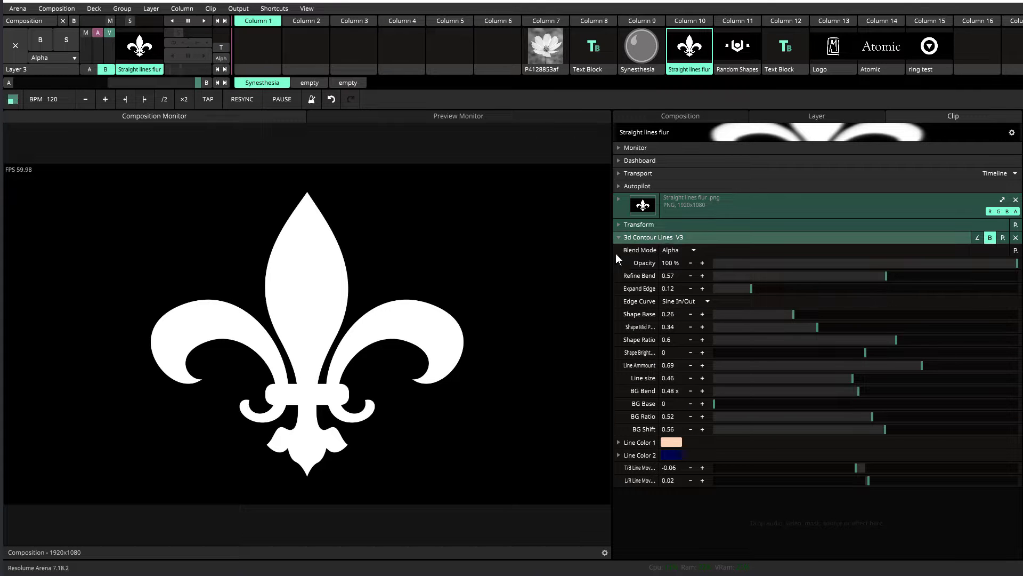
click(990, 237)
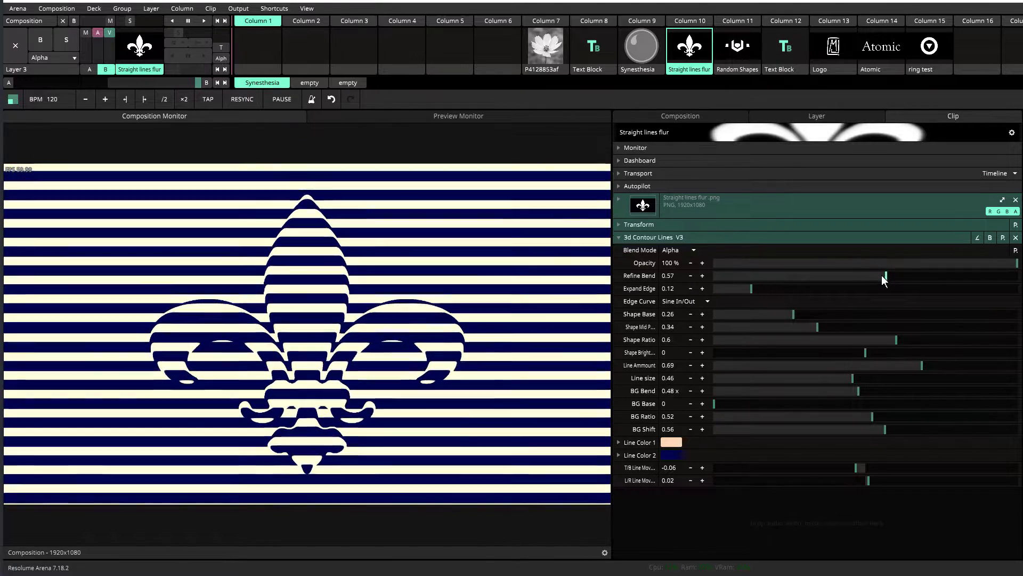
Try different edge softness amounts on the contour effect, settling on Refine Bend 0.37 and Expand Edge 0.21.
drag(887, 277, 957, 281)
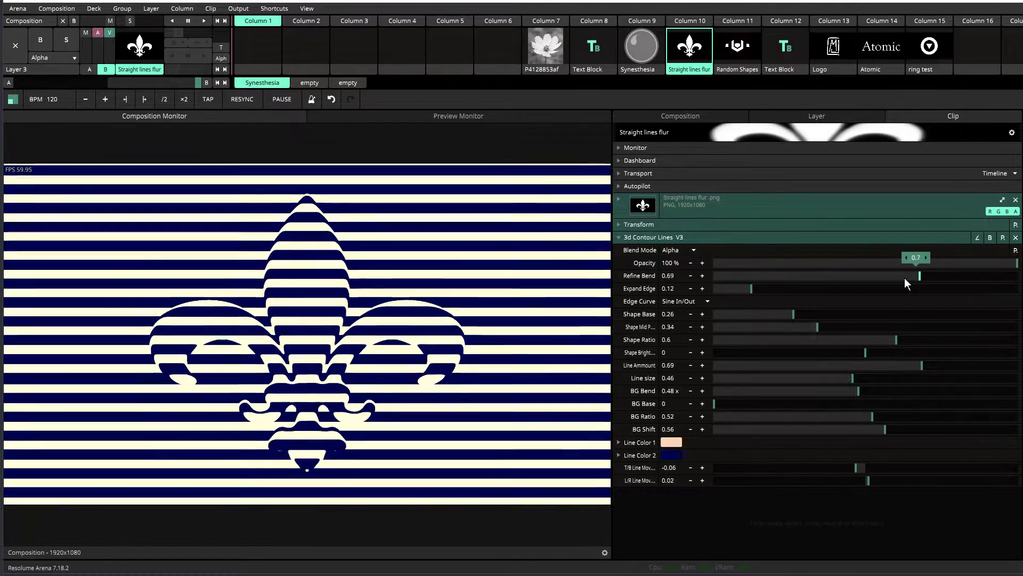
drag(1019, 283, 998, 295)
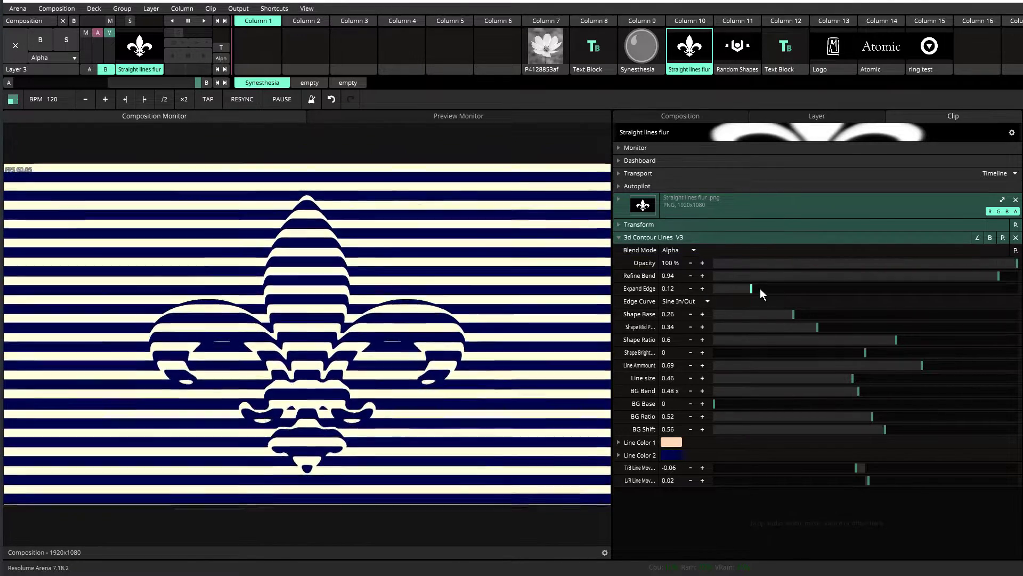
drag(753, 287, 779, 289)
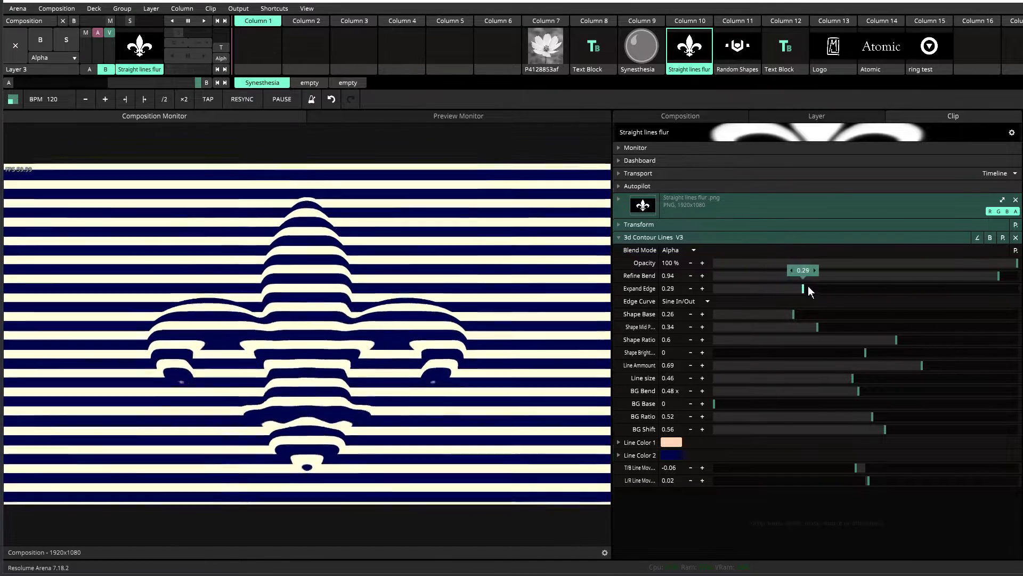
drag(856, 276, 789, 280)
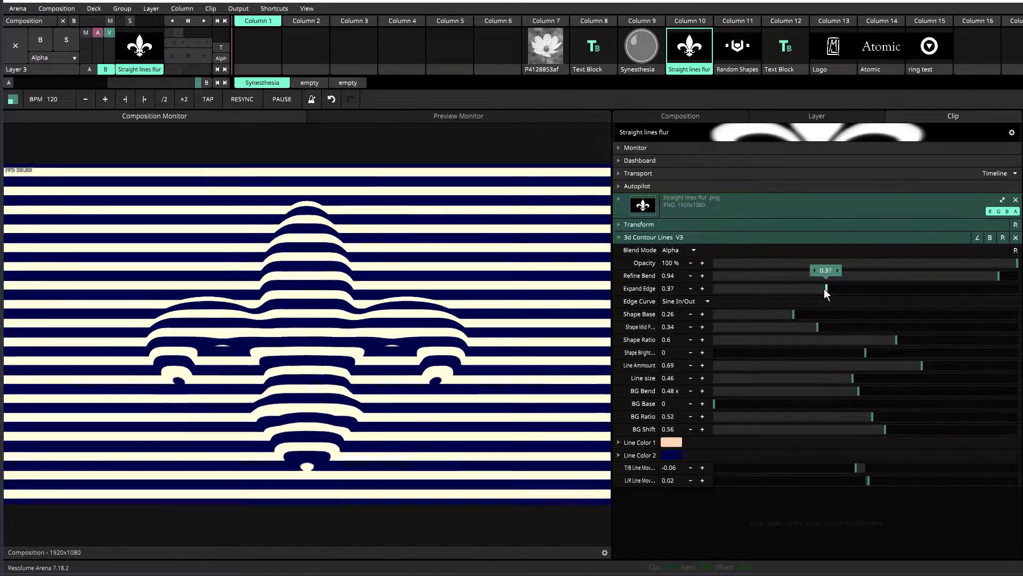
drag(798, 289, 756, 287)
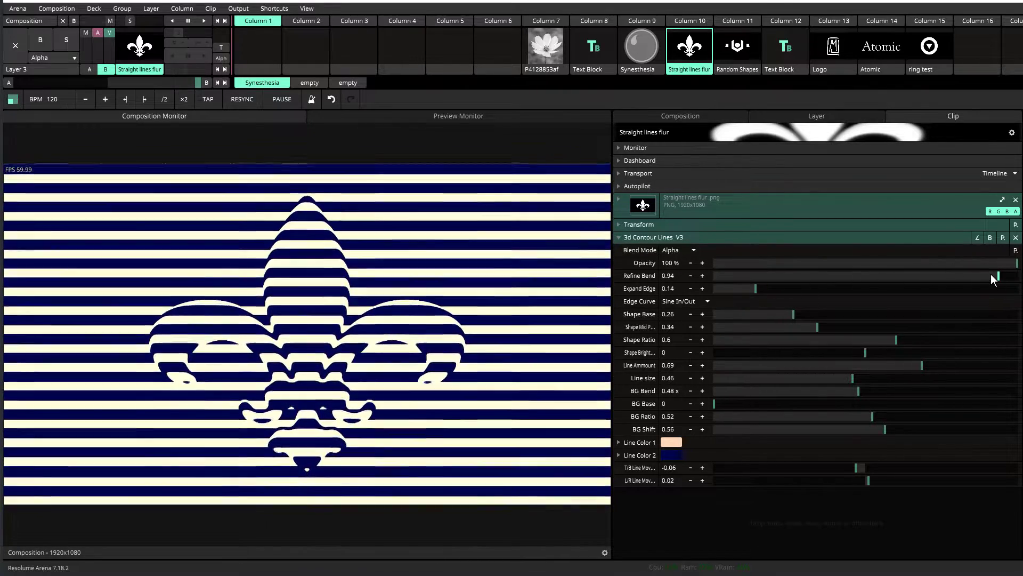
drag(993, 275, 842, 280)
drag(760, 286, 827, 274)
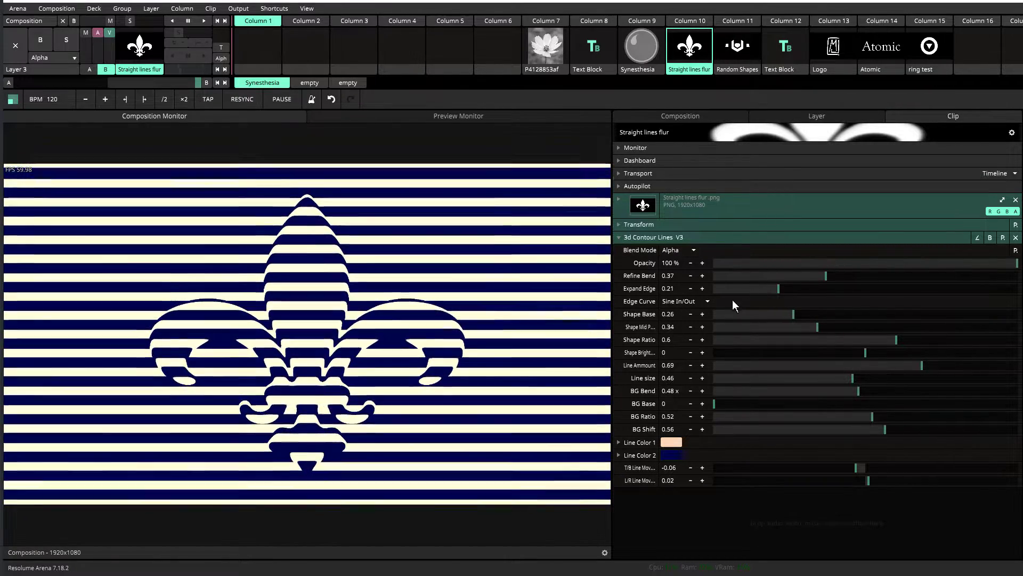
Try the Elastic Out edge curve with Expand Edge reduced to 0.1.
click(687, 300)
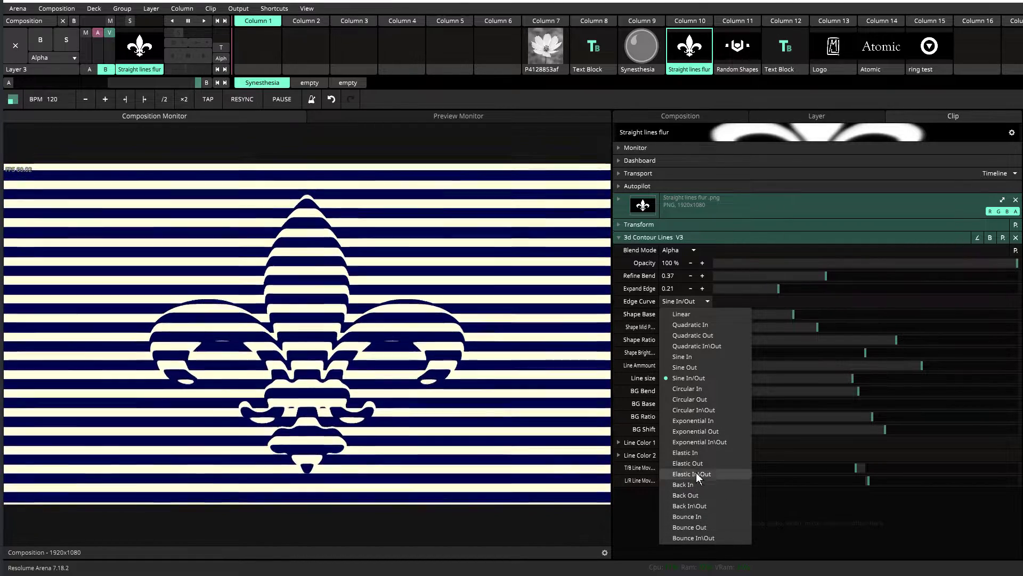
click(697, 466)
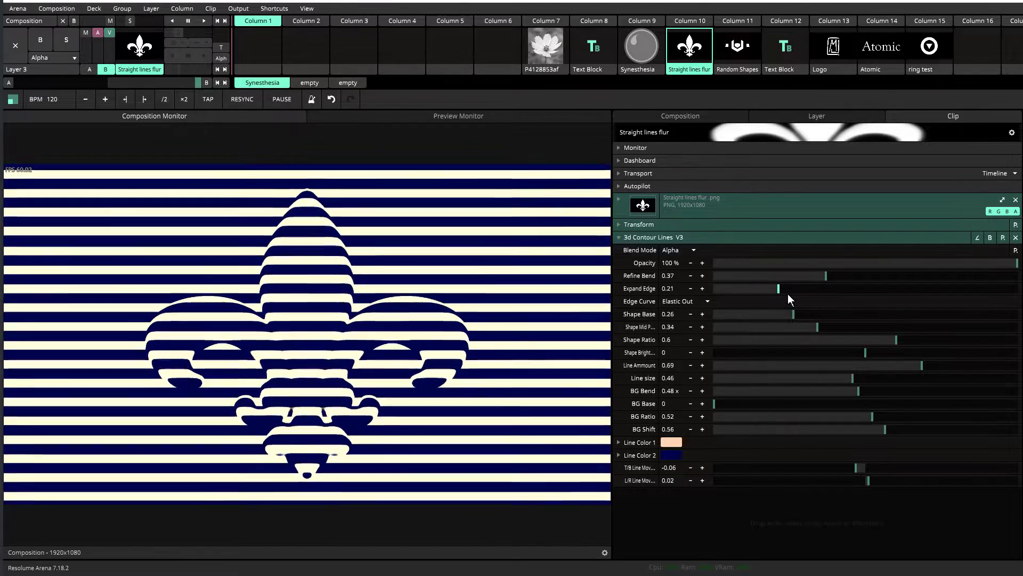
drag(776, 294, 744, 298)
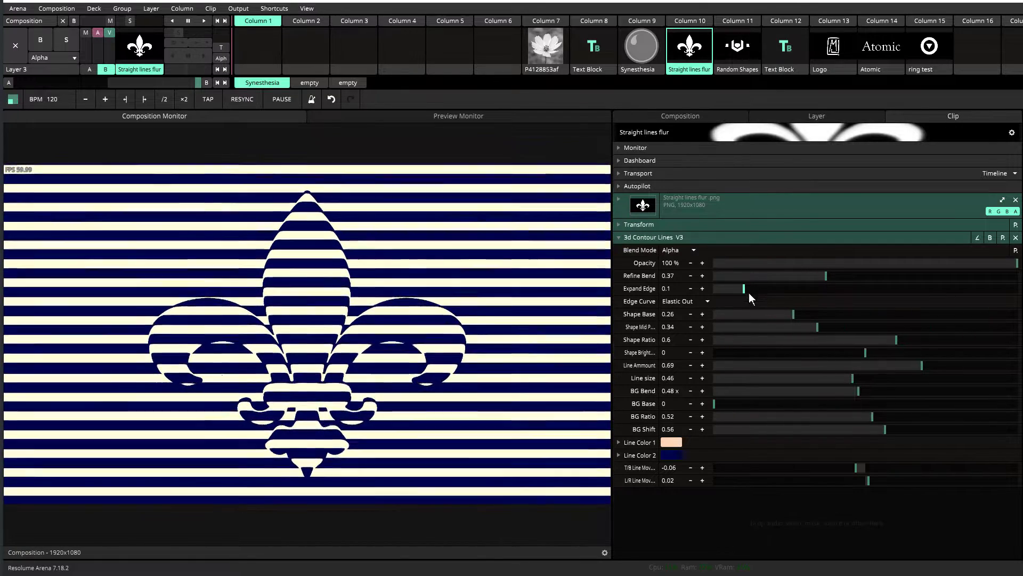
Try the Quadratic In edge curve with Expand Edge at 0.12.
click(708, 301)
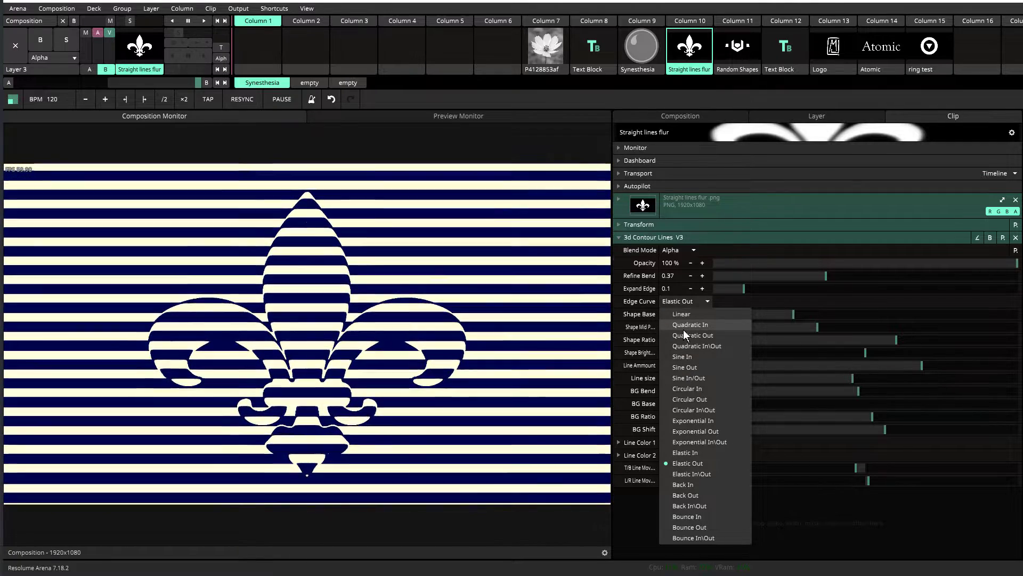
click(683, 330)
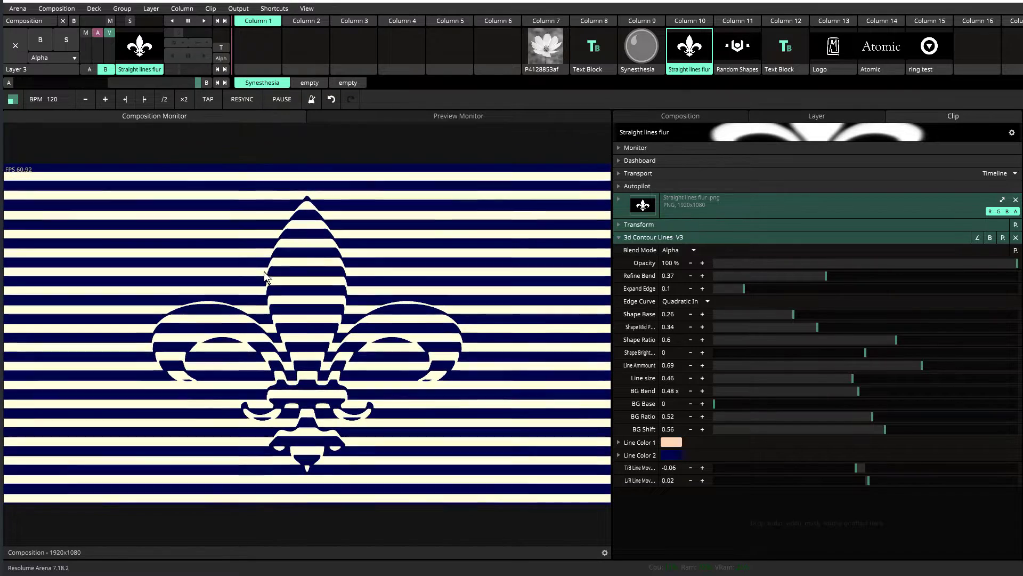
drag(825, 276, 752, 294)
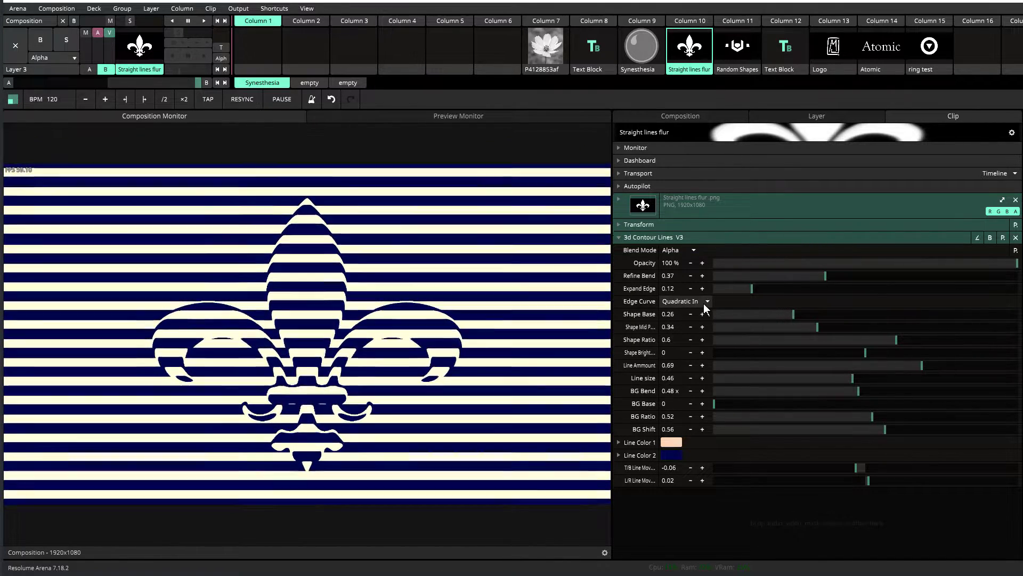
Try the Sine In edge curve with Expand Edge at 0.08.
click(702, 302)
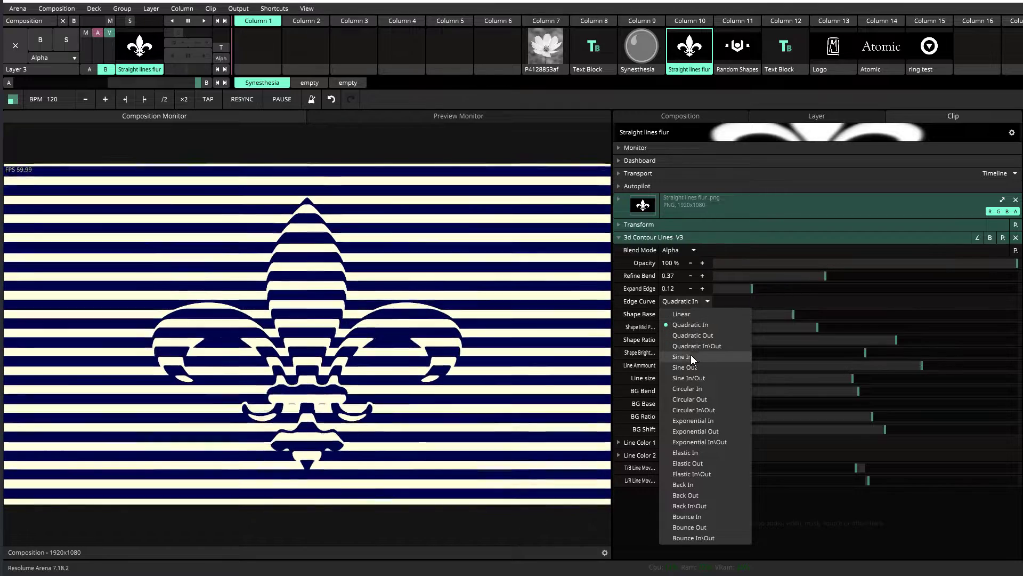
click(691, 355)
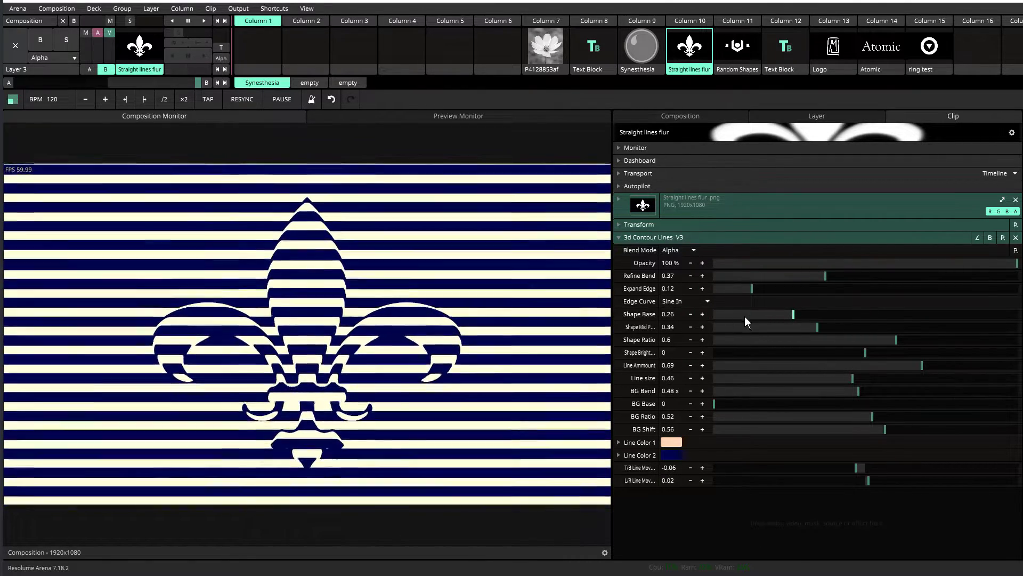
mouse_move(752, 289)
mouse_down()
mouse_move(782, 286)
mouse_move(722, 290)
mouse_move(763, 286)
mouse_move(737, 286)
mouse_up()
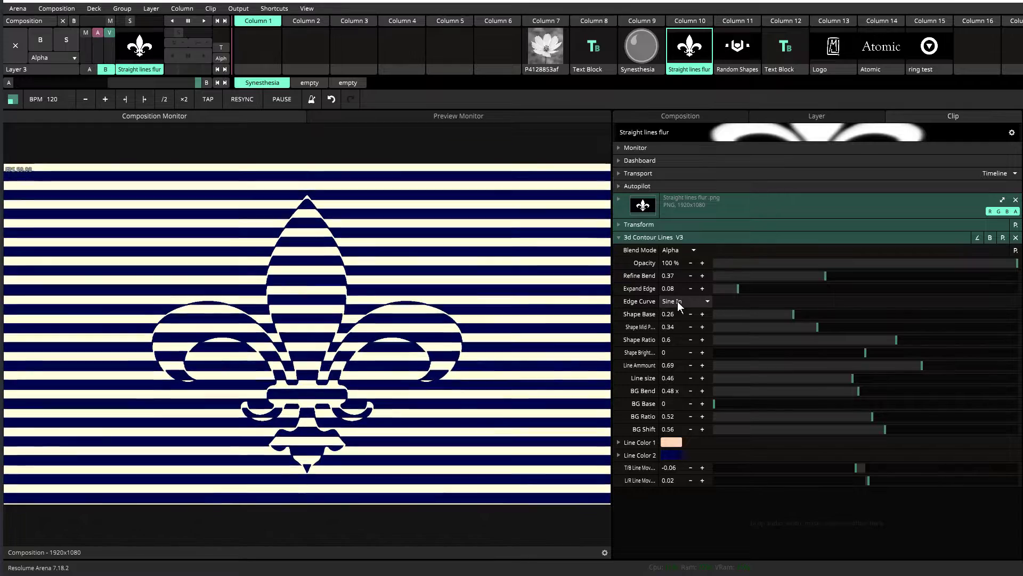
Set the edge curve to Sine Out and Expand Edge to 0.11.
click(678, 302)
click(687, 367)
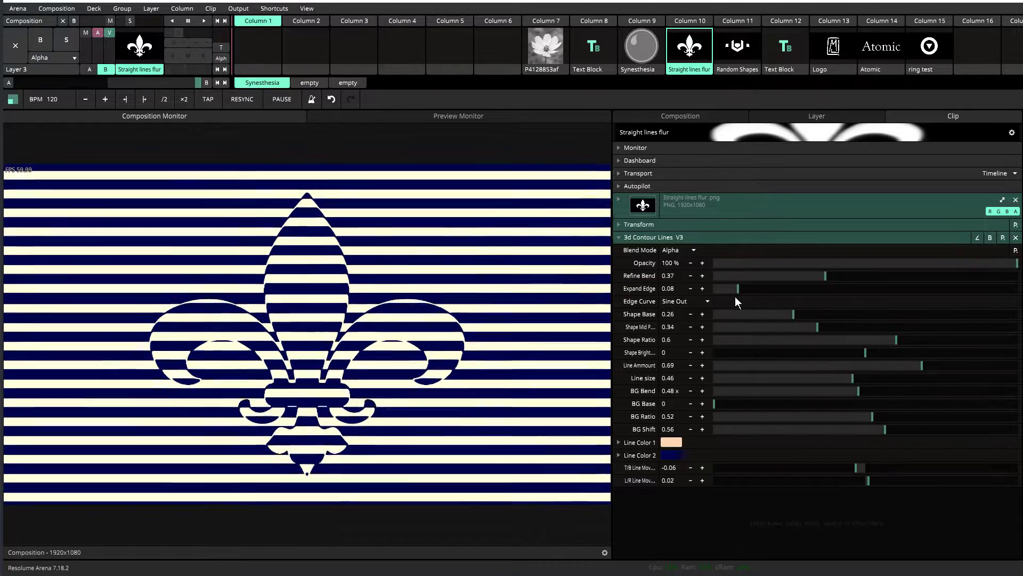
mouse_move(739, 288)
mouse_down()
mouse_move(767, 289)
mouse_move(747, 288)
mouse_up()
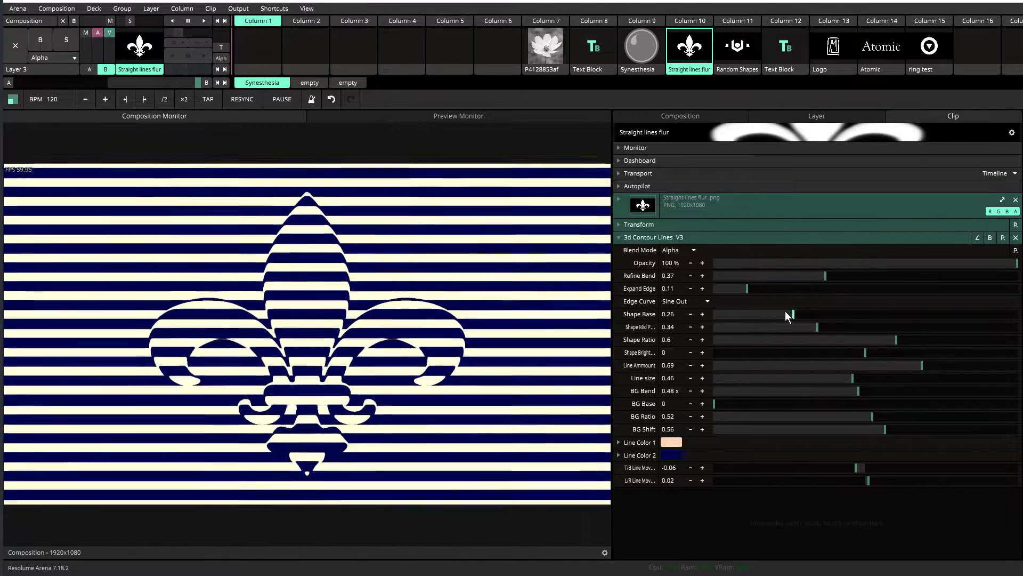
Tune the line offset inside the fleur-de-lis with Shape Base 0.47, Shape Mid 0.3 and Shape Ratio 0.41.
mouse_move(791, 315)
mouse_down()
mouse_move(744, 303)
mouse_move(791, 309)
mouse_up()
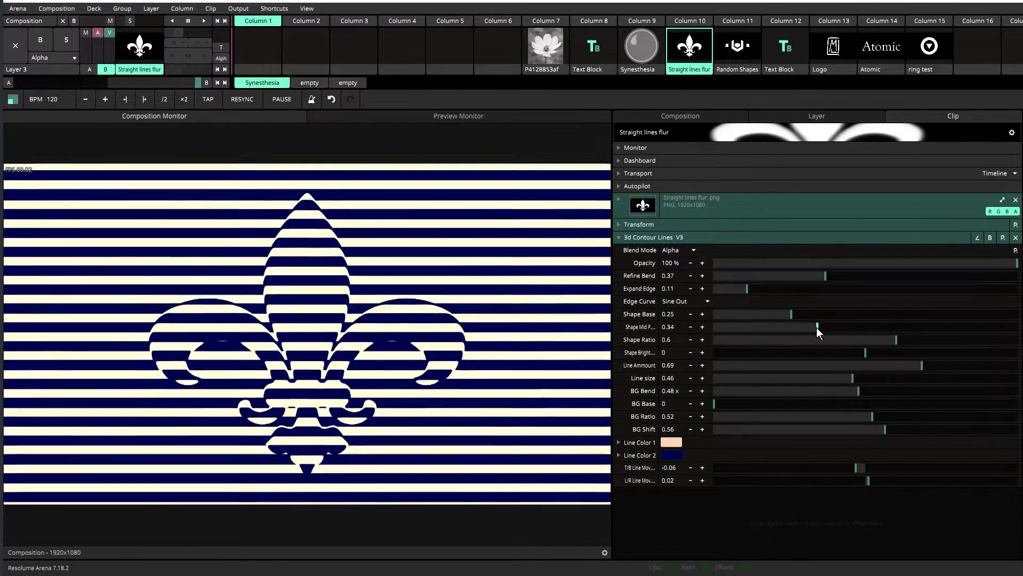
drag(815, 326, 853, 314)
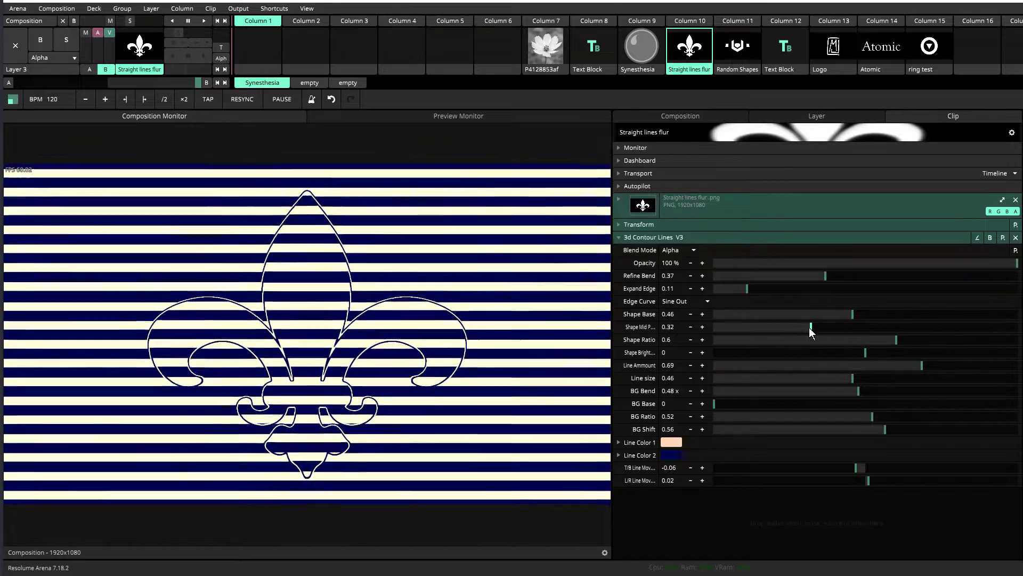
mouse_move(811, 327)
mouse_down()
mouse_move(779, 331)
mouse_move(823, 335)
mouse_up()
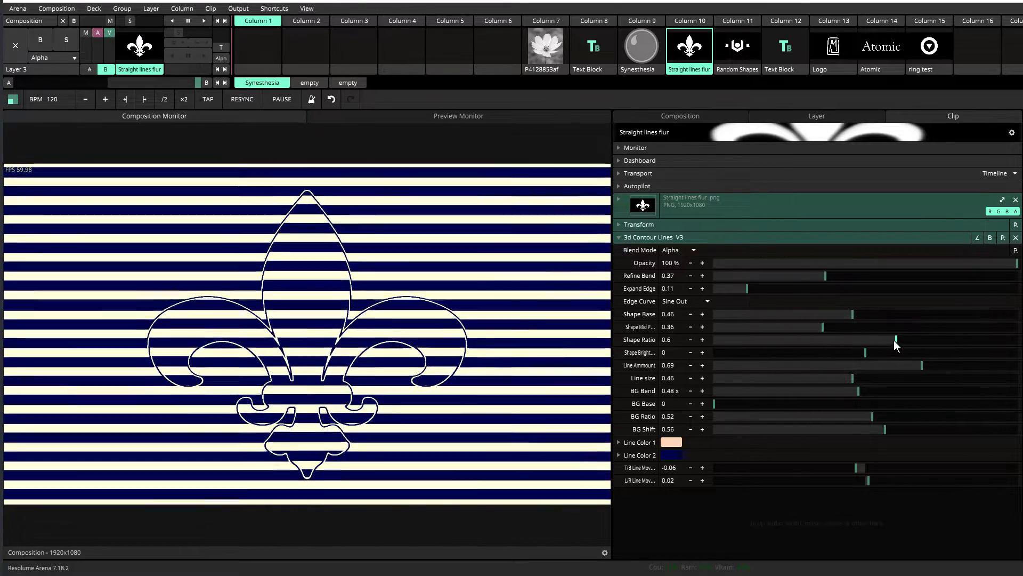
drag(896, 341, 837, 337)
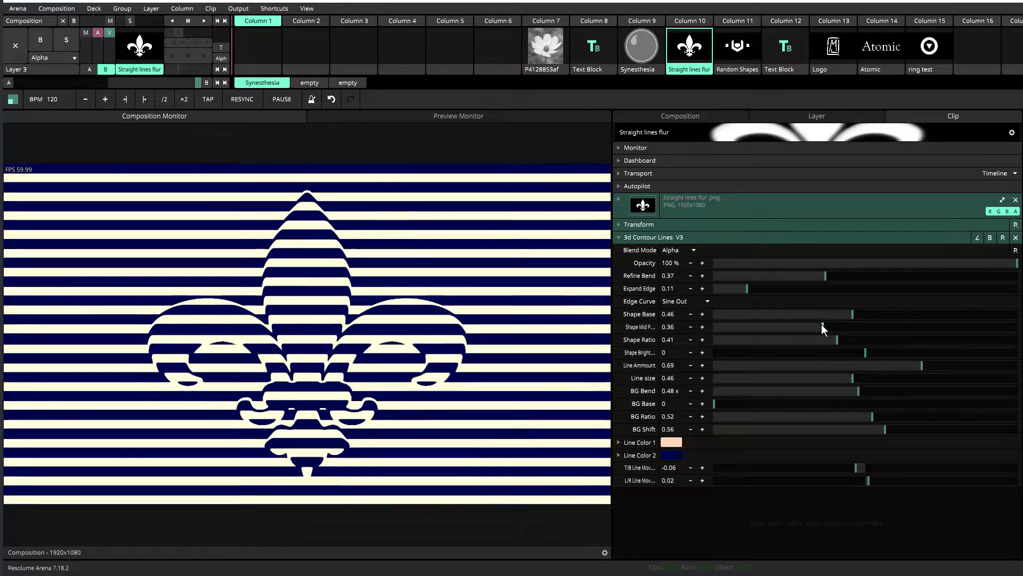
drag(823, 327, 907, 311)
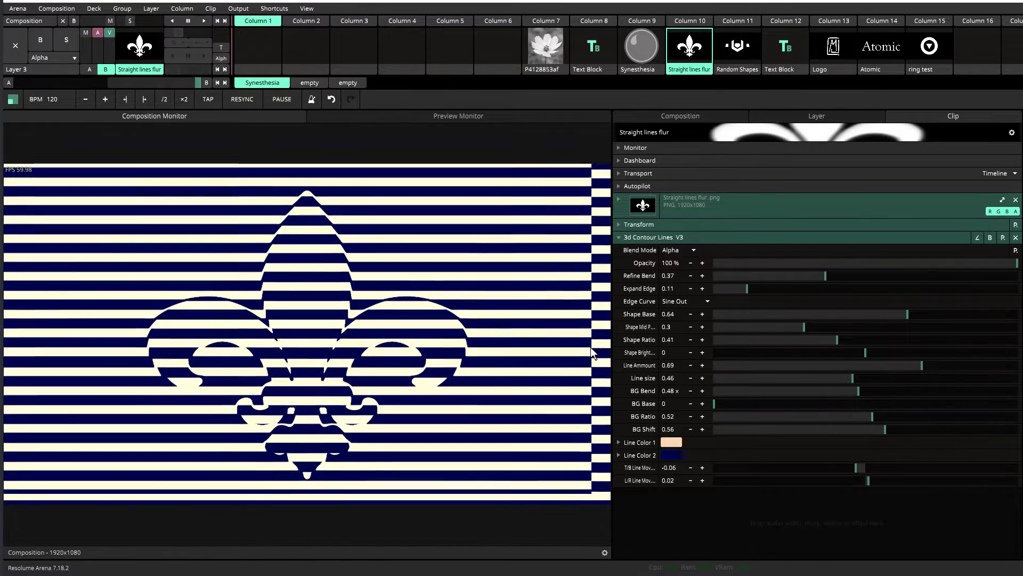
drag(906, 312, 860, 313)
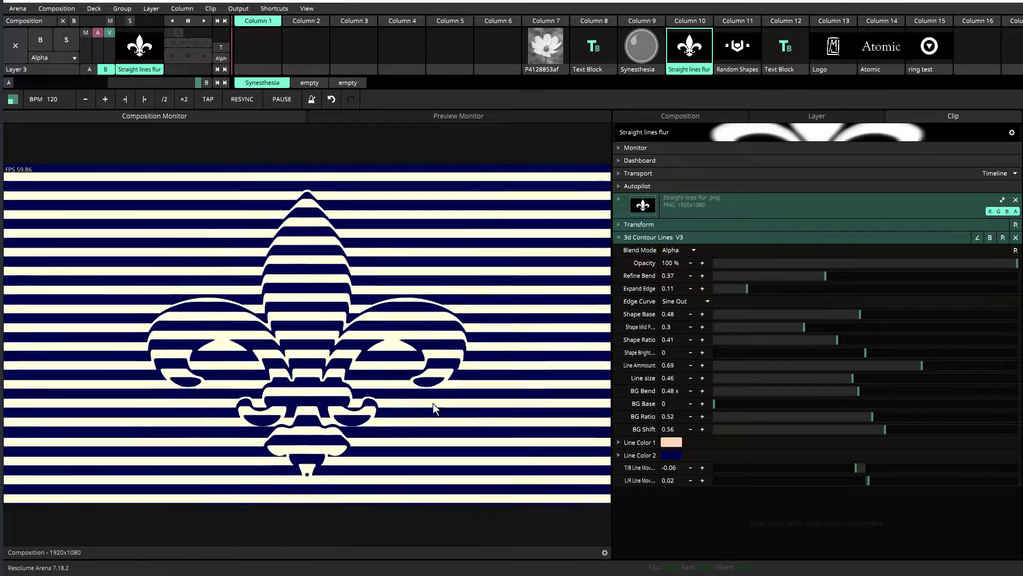
mouse_move(855, 317)
mouse_down()
mouse_move(839, 317)
mouse_move(887, 311)
mouse_move(857, 317)
mouse_up()
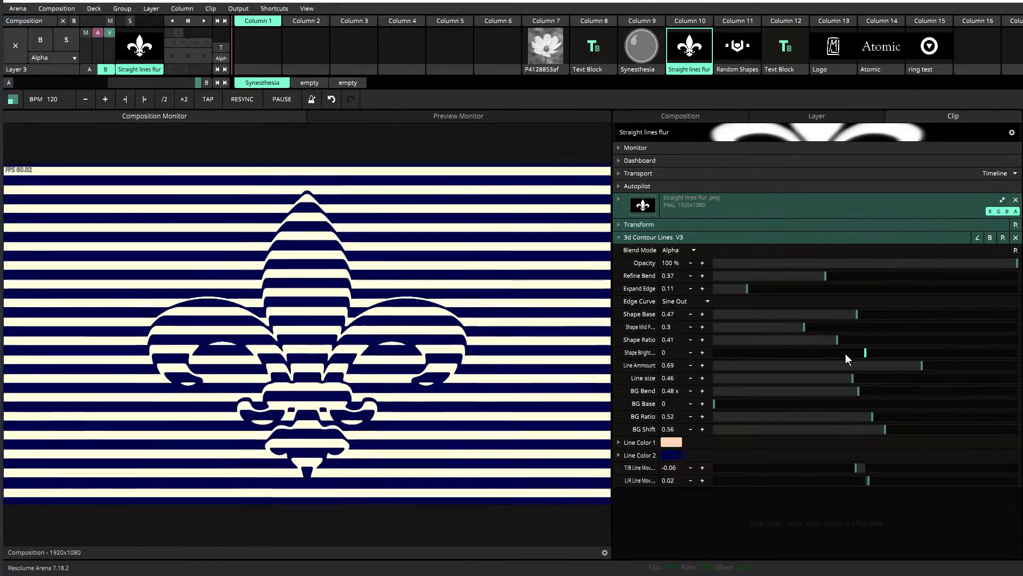
Set the shape brightness to 0.02 and change Line Color 1 to a dark blue.
mouse_move(866, 351)
mouse_down()
mouse_move(852, 355)
mouse_move(865, 353)
mouse_up()
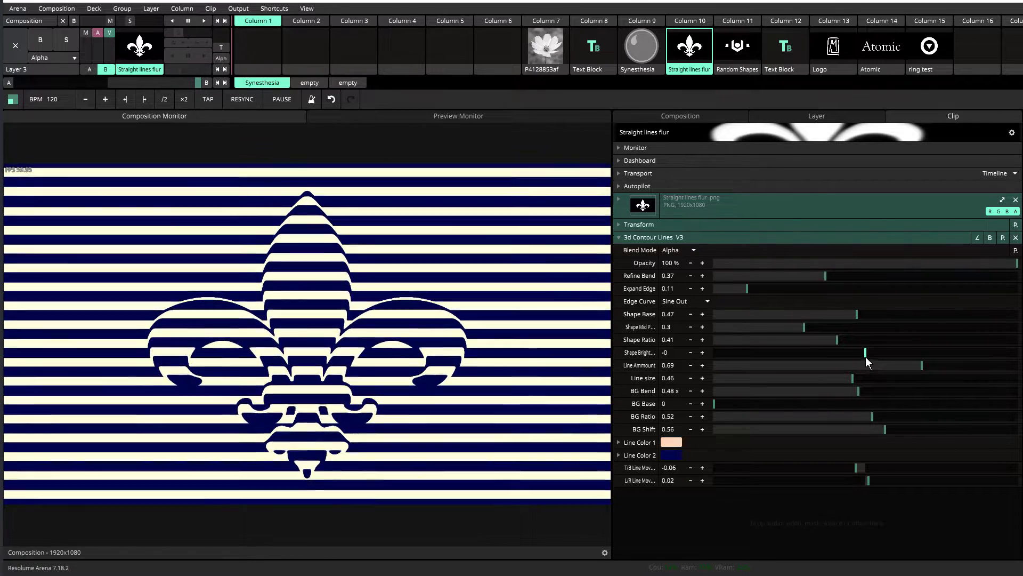
drag(865, 354, 869, 354)
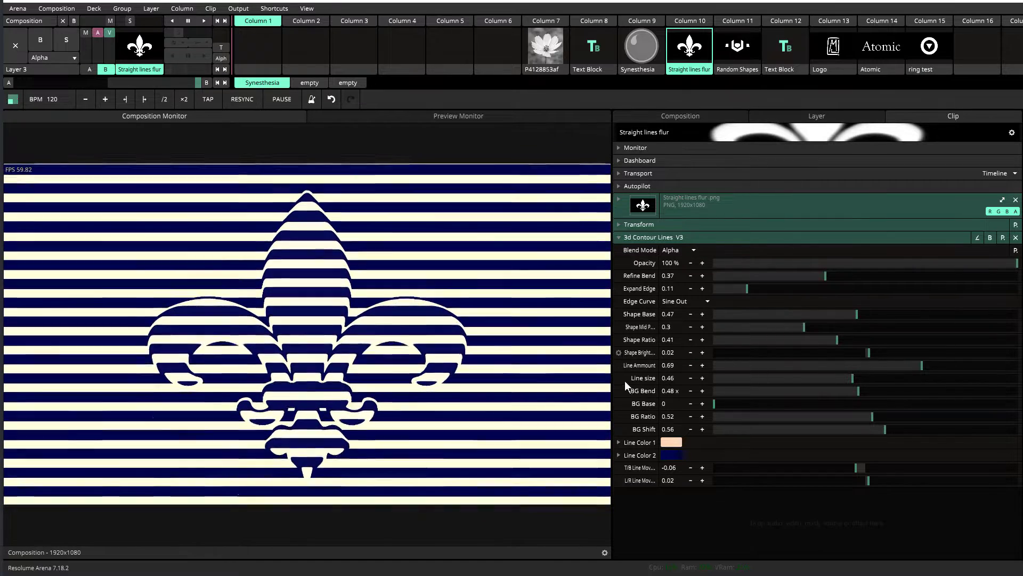
click(675, 444)
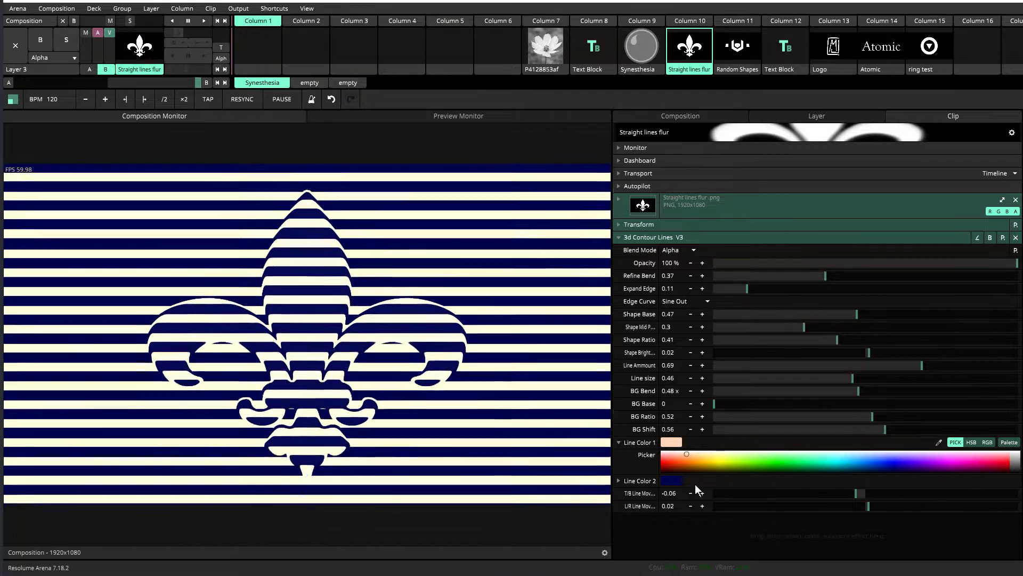
click(850, 466)
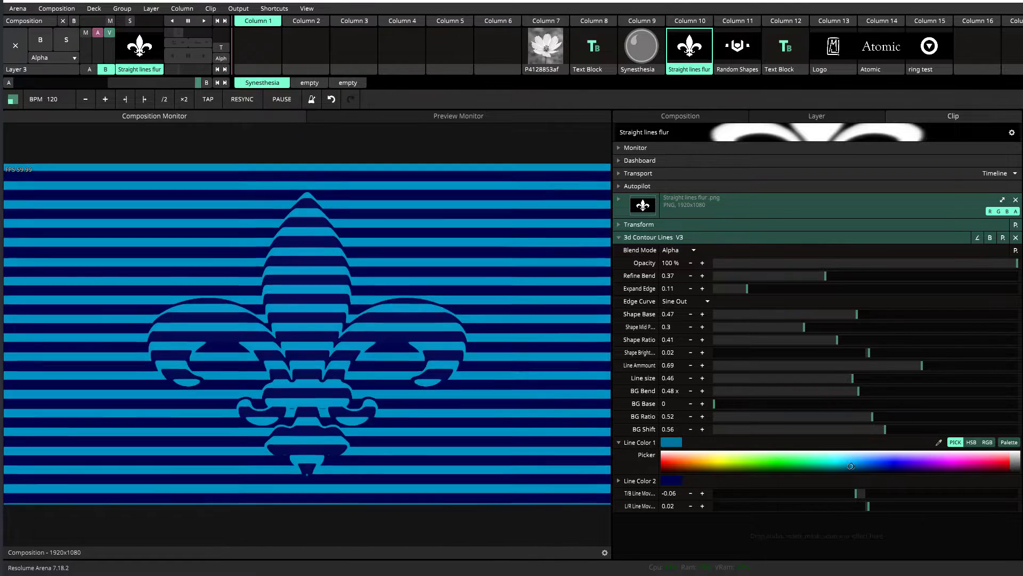
drag(850, 466, 869, 470)
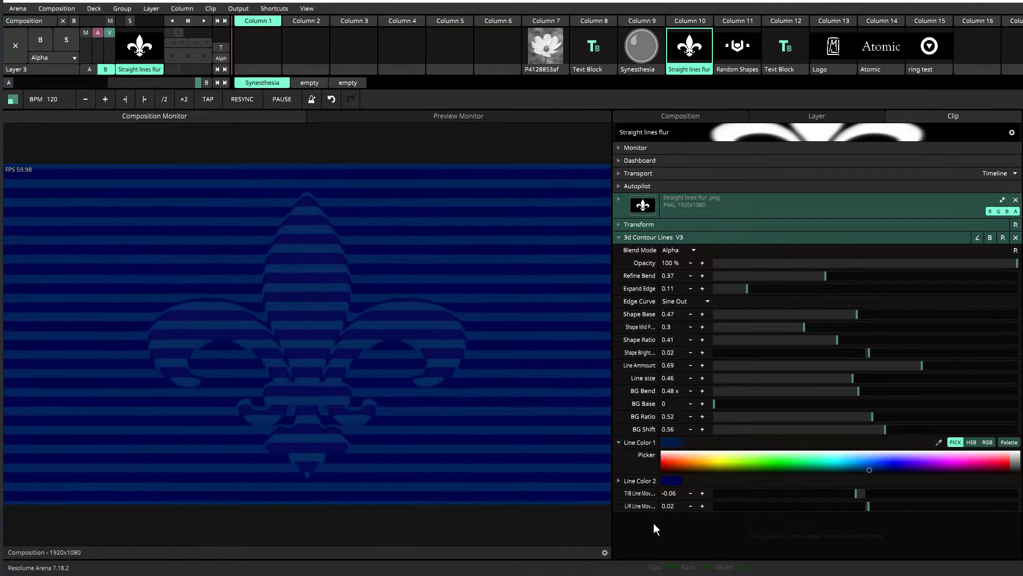
Raise the shape brightness to 0.04 and change Line Color 1 to a near-white grey.
drag(868, 350, 874, 350)
drag(875, 351, 876, 350)
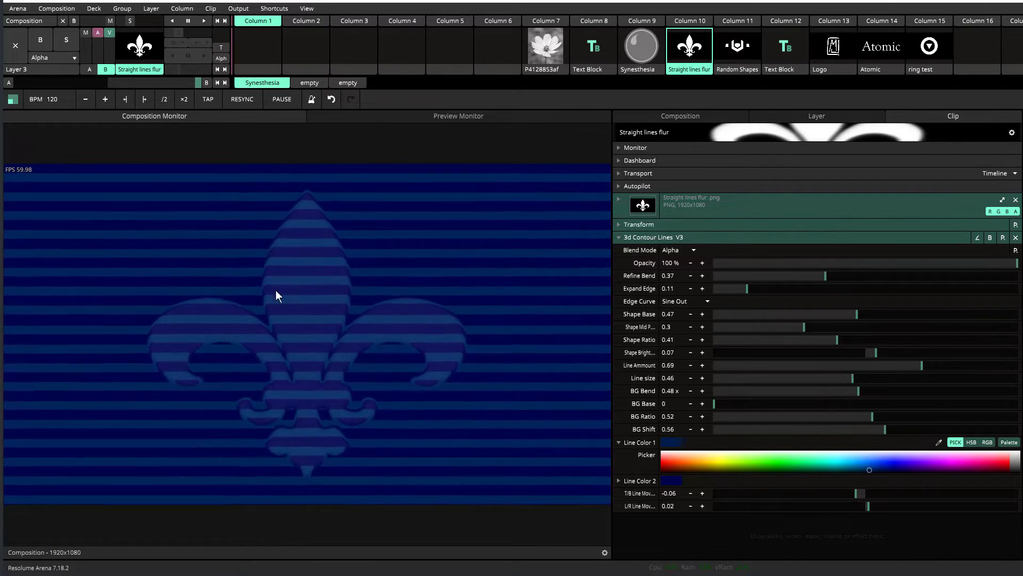
drag(875, 353, 860, 353)
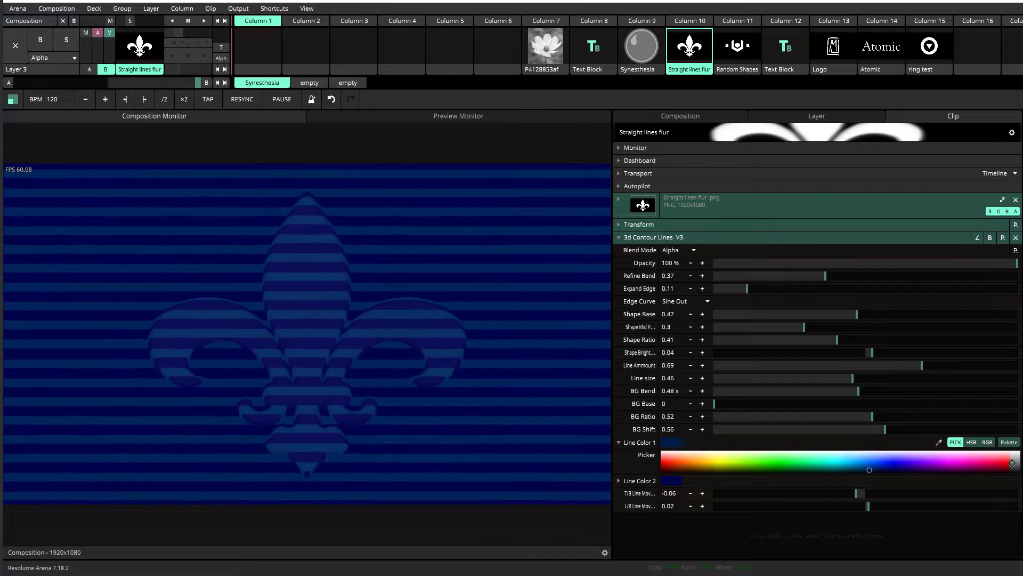
click(1013, 459)
drag(1012, 459, 1010, 454)
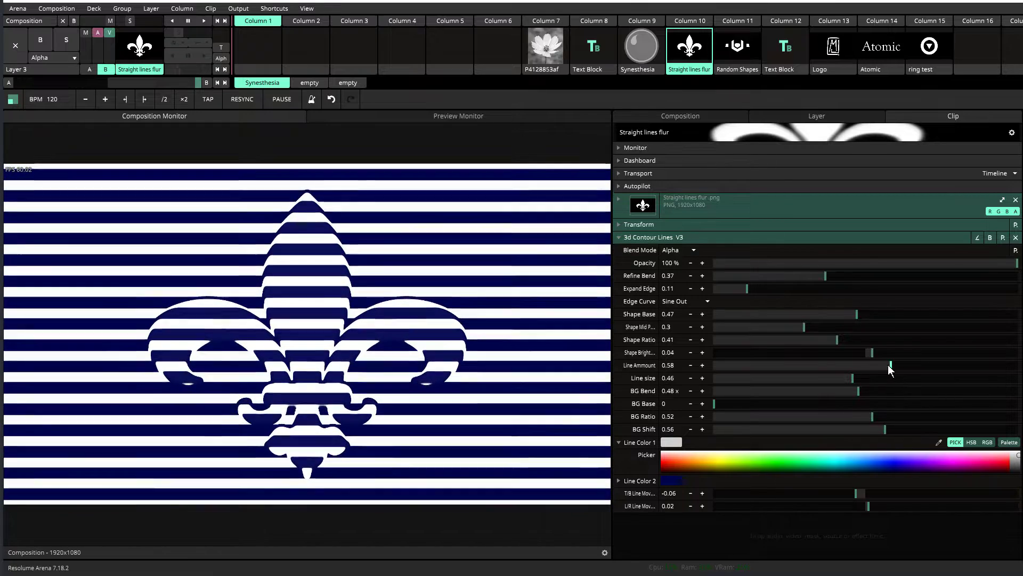
Thin out the contour lines with a line amount of 0.58 and a line size of 0.15.
drag(892, 365, 876, 365)
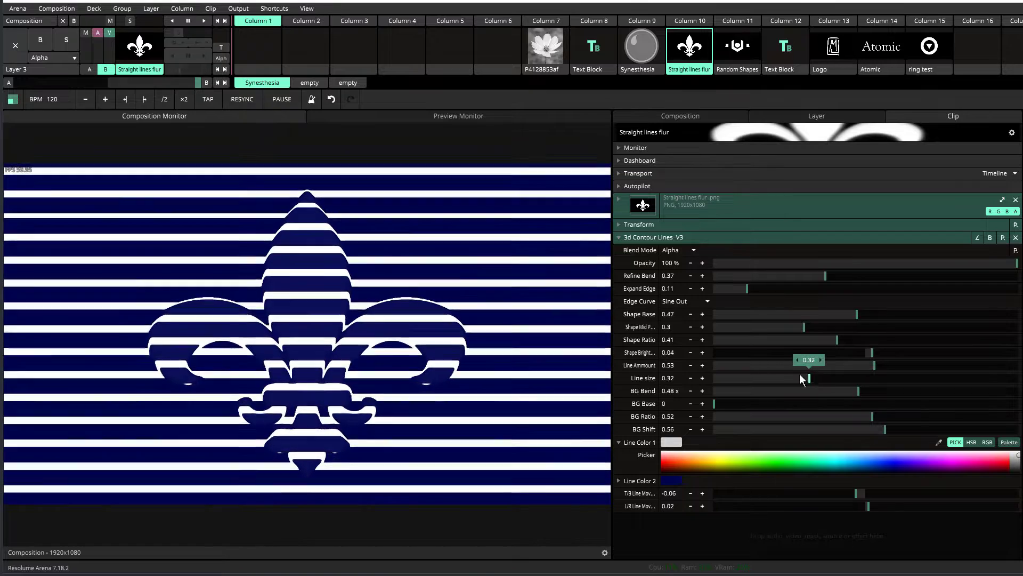
mouse_move(767, 376)
mouse_down()
mouse_move(783, 375)
mouse_move(751, 384)
mouse_move(785, 382)
mouse_move(760, 375)
mouse_up()
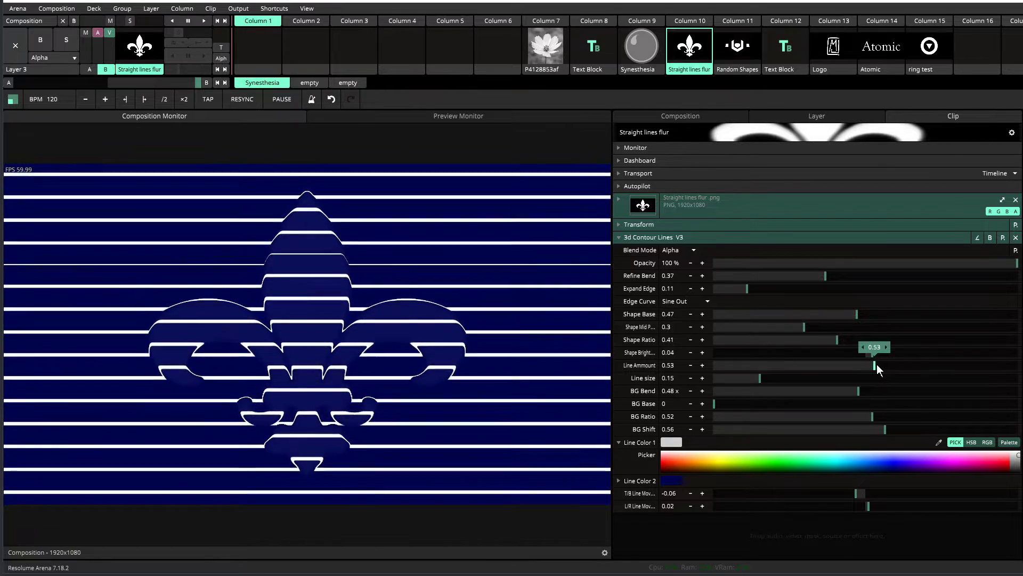
drag(877, 365, 879, 365)
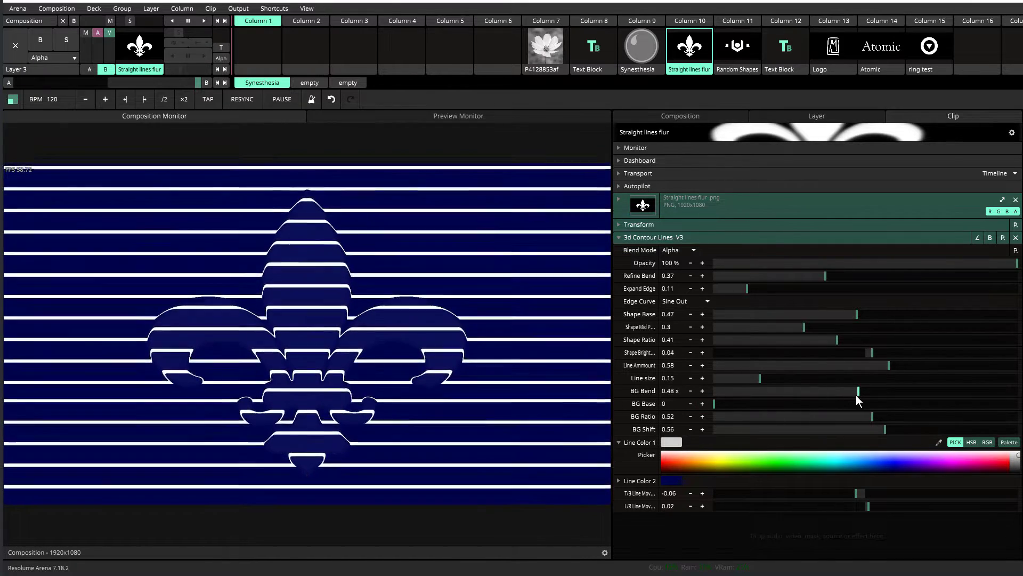
Curve the background lines with BG Bend 0.49 and BG Base 0.45, and thicken them with a line size of 0.38.
mouse_move(858, 392)
mouse_down()
mouse_move(801, 389)
mouse_move(887, 389)
mouse_move(862, 389)
mouse_up()
click(714, 403)
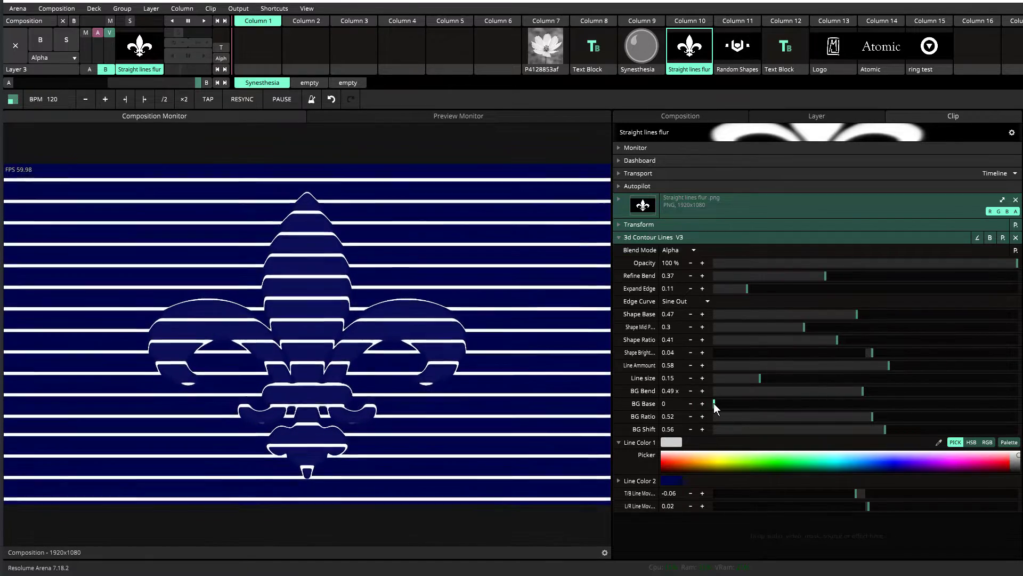
drag(714, 403, 850, 392)
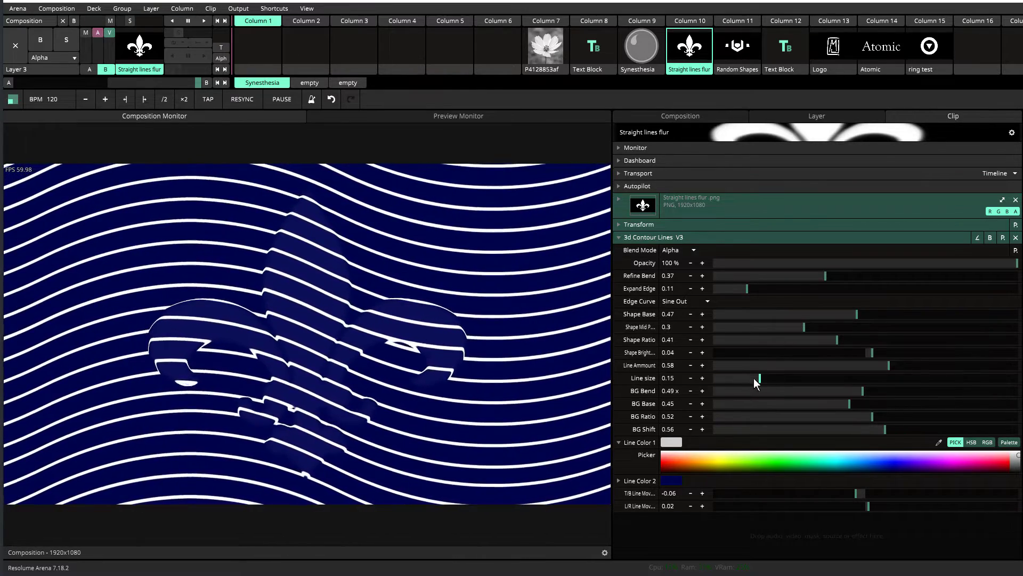
drag(761, 379, 828, 370)
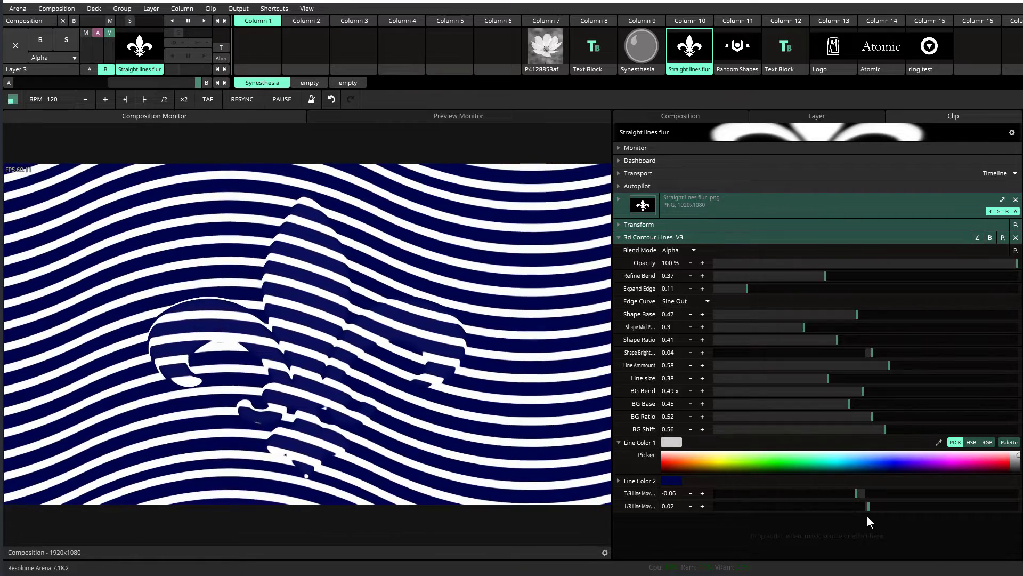
Set the L/R line movement to 0.5 and BG Bend to 0.51, trying 0.34 for the bend first.
drag(869, 507, 941, 505)
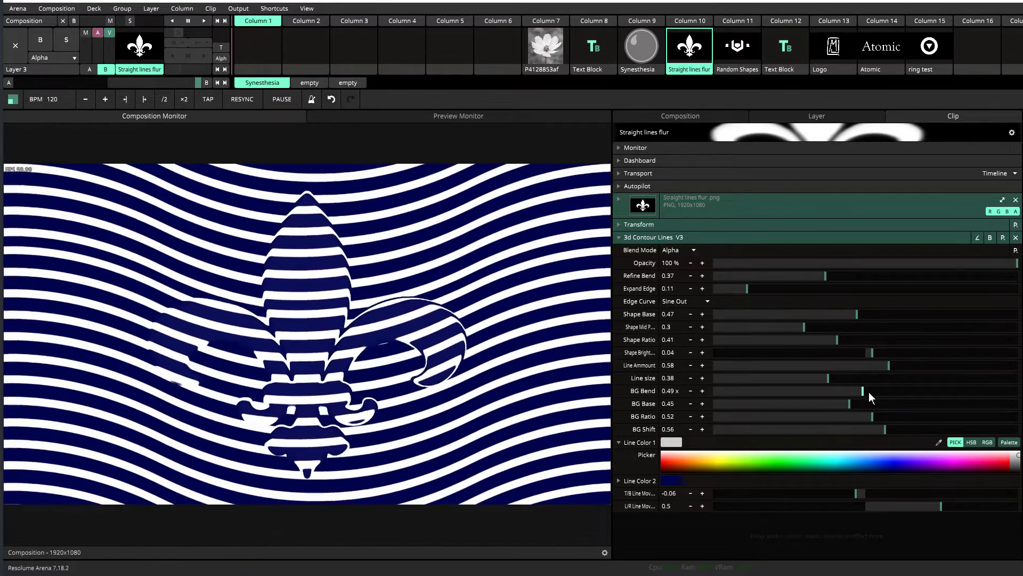
drag(863, 391, 820, 393)
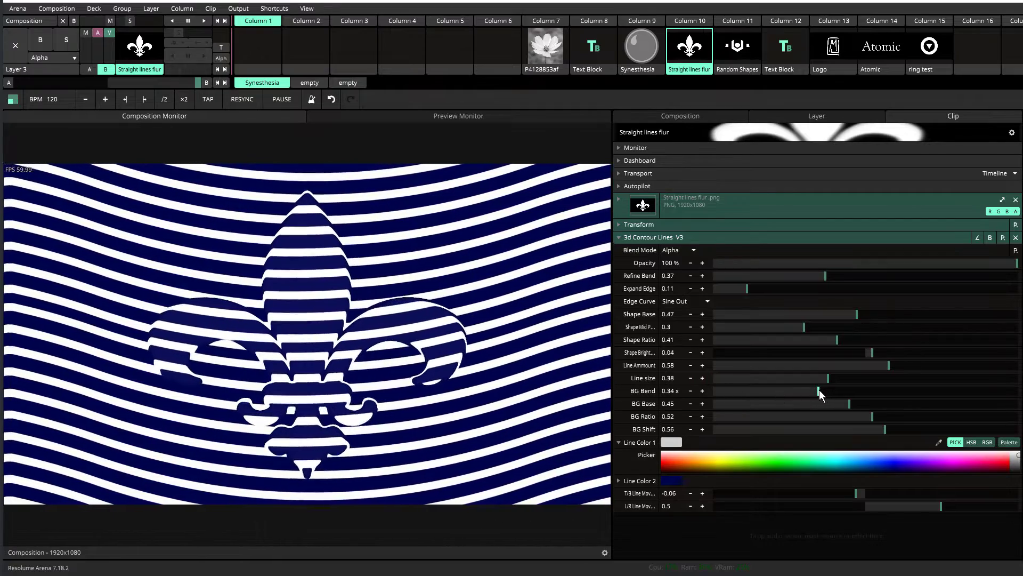
drag(821, 391, 869, 391)
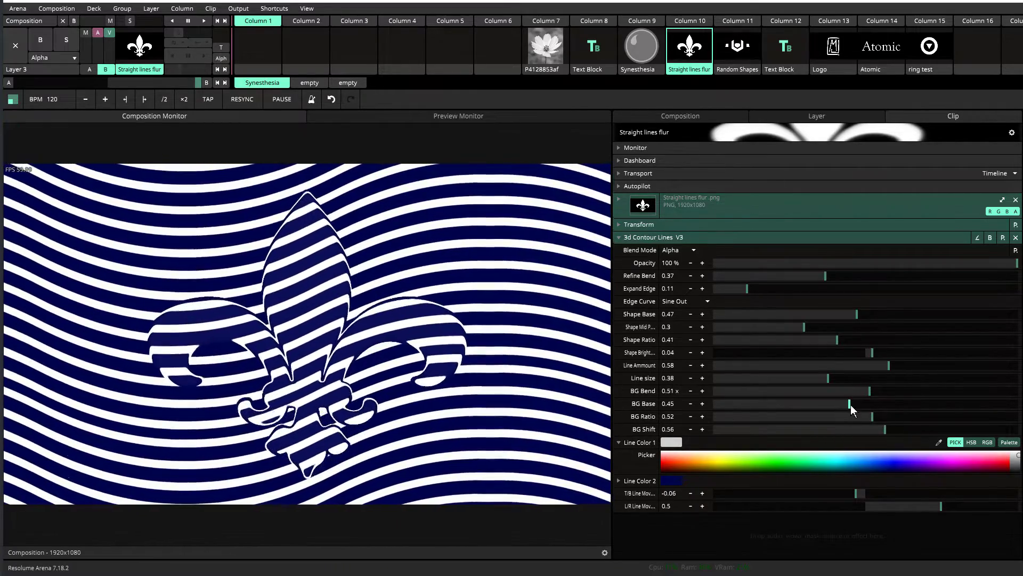
Try BG Bend at 1, and settle the background waves on BG Bend 0.44, BG Base 0.43, BG Ratio 0.5 and BG Shift 0.39.
drag(852, 405, 818, 415)
mouse_move(836, 417)
mouse_down()
mouse_move(947, 406)
mouse_move(763, 430)
mouse_move(858, 418)
mouse_move(792, 403)
mouse_move(1019, 392)
mouse_up()
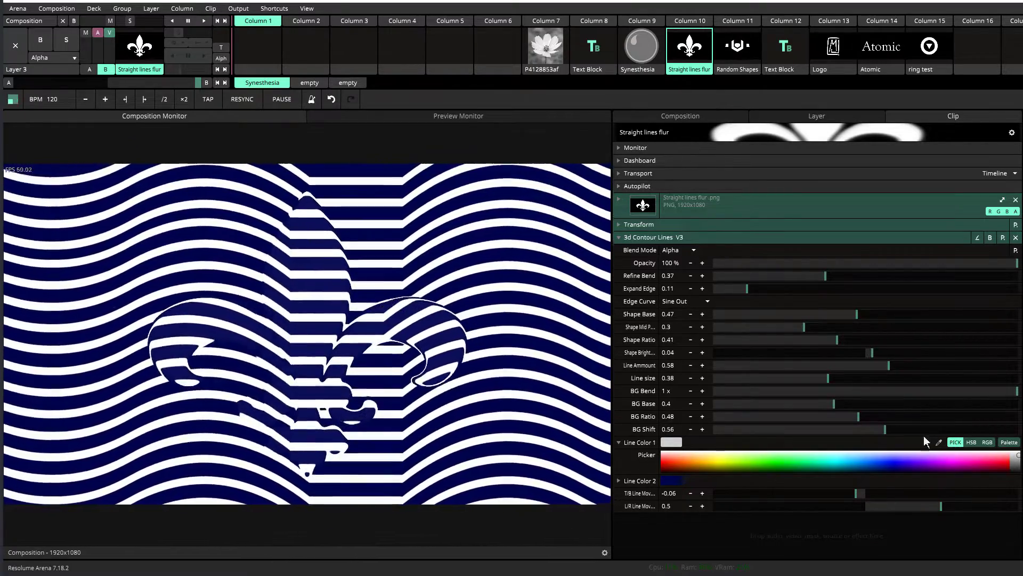
drag(887, 431, 872, 435)
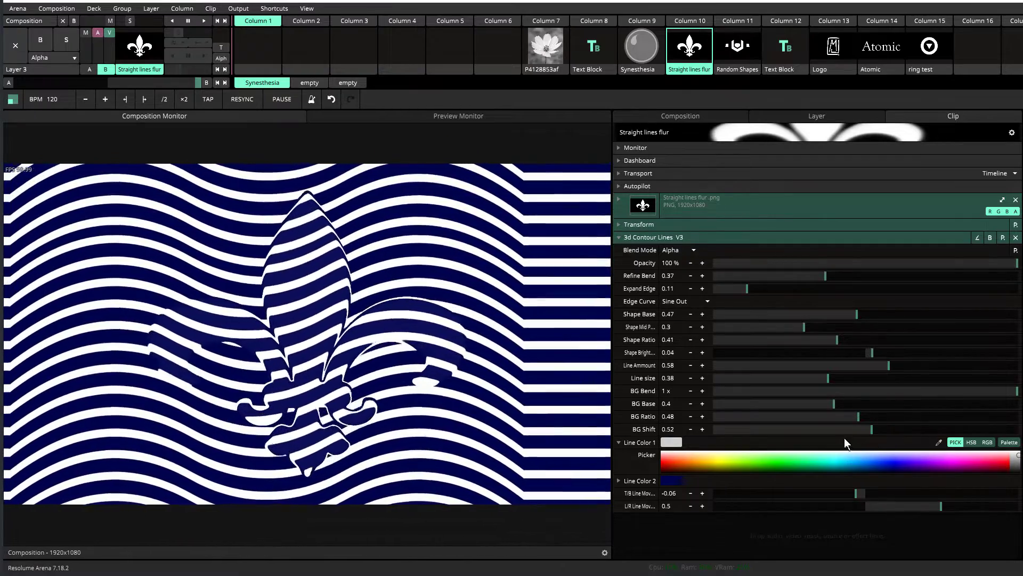
drag(865, 415, 829, 415)
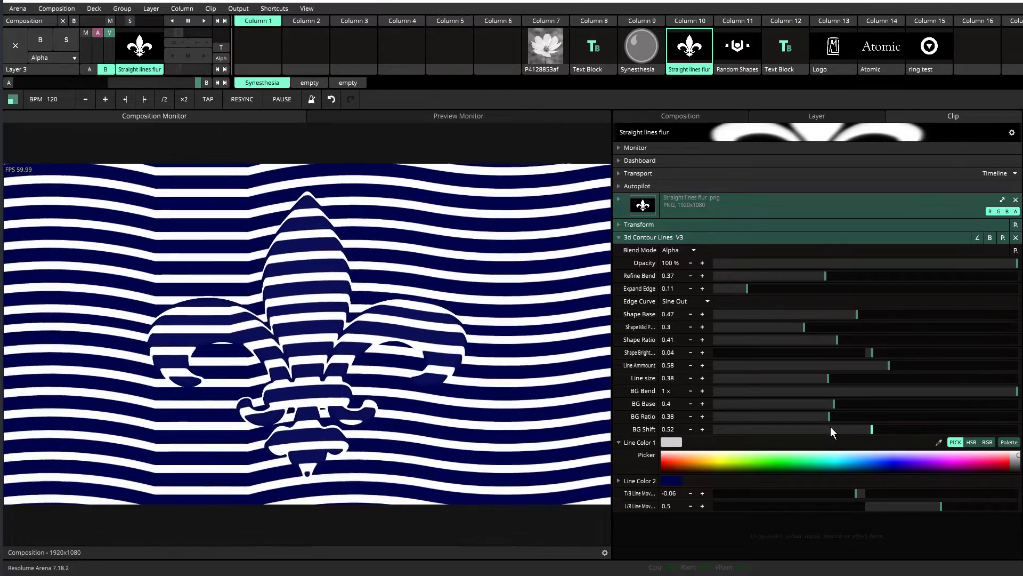
mouse_move(833, 404)
mouse_down()
mouse_move(809, 403)
mouse_move(844, 404)
mouse_move(842, 427)
mouse_move(790, 414)
mouse_move(848, 412)
mouse_up()
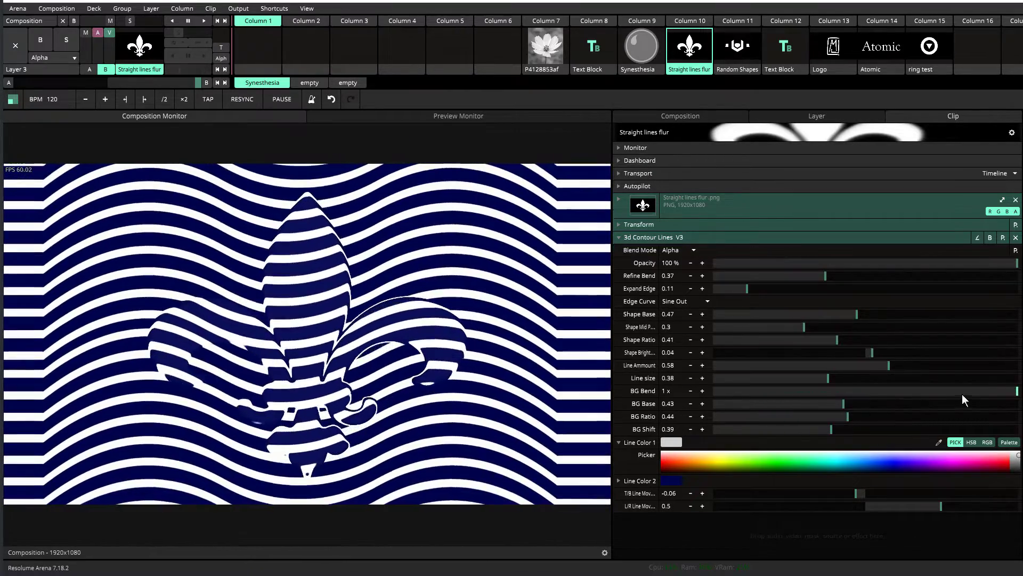
drag(1013, 391, 848, 389)
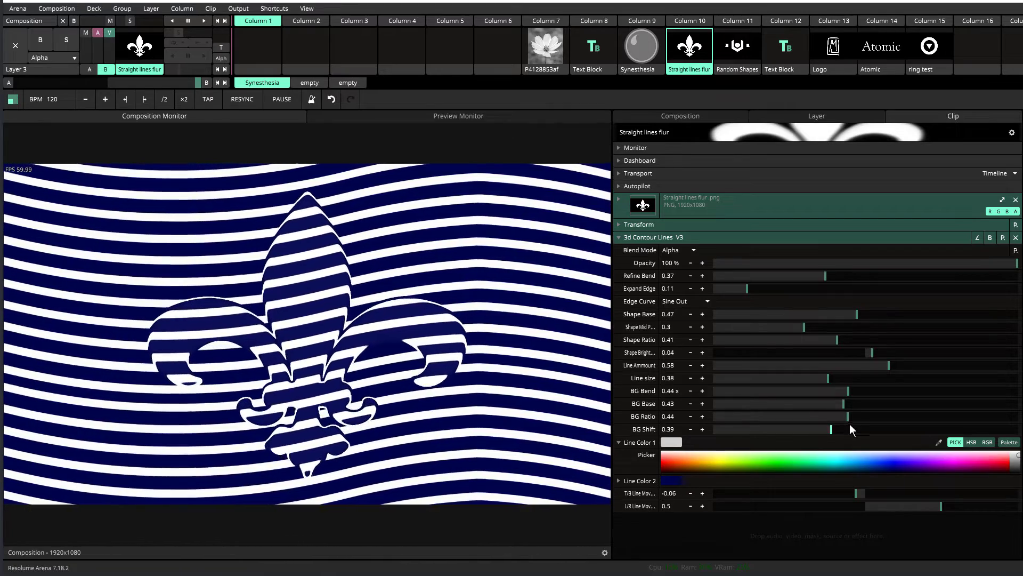
drag(849, 417, 867, 417)
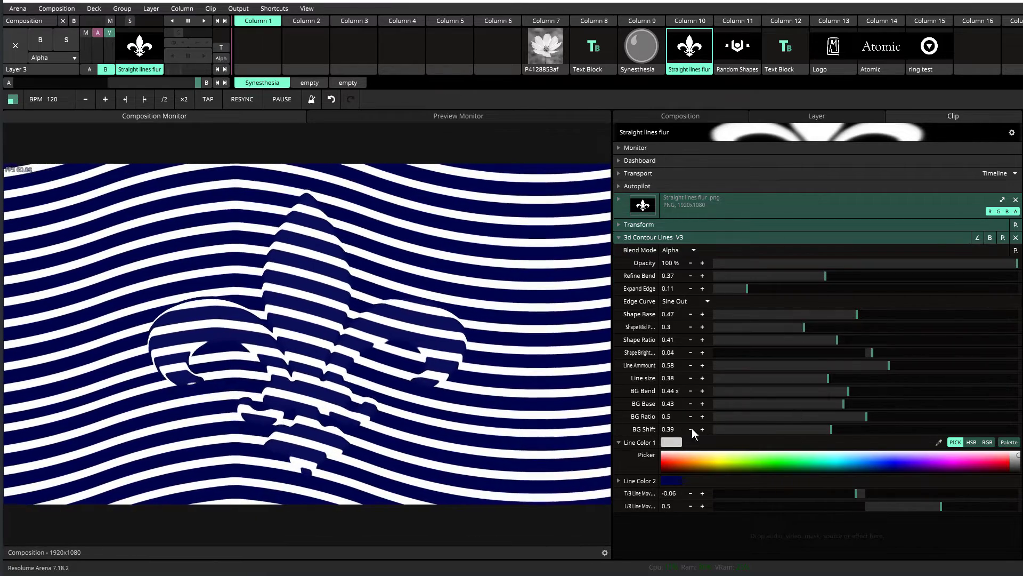
Stop the line animation by setting both the T/B and L/R line movement to 0.
drag(946, 504, 867, 507)
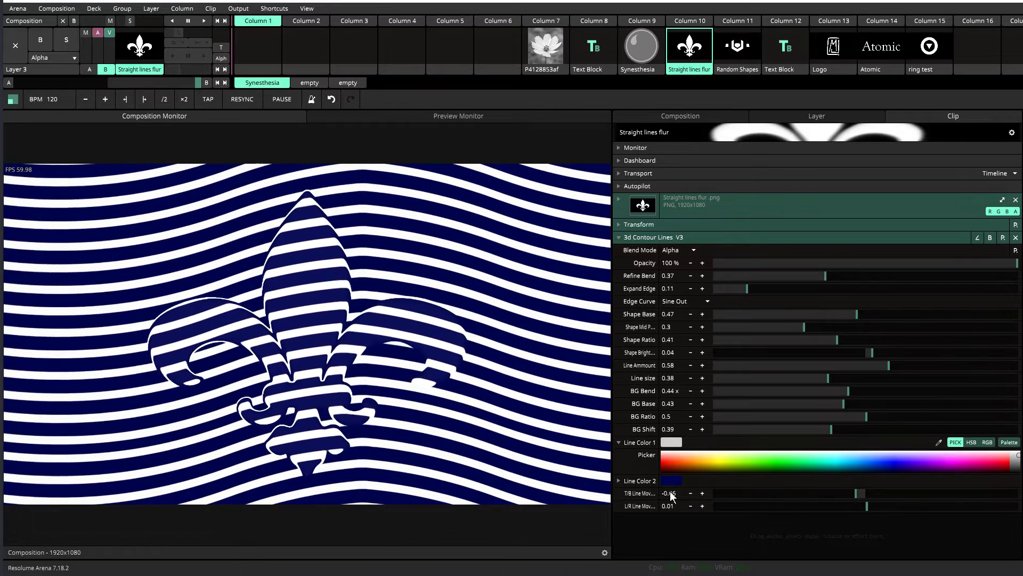
click(670, 491)
text(0)
key(Tab)
text(0)
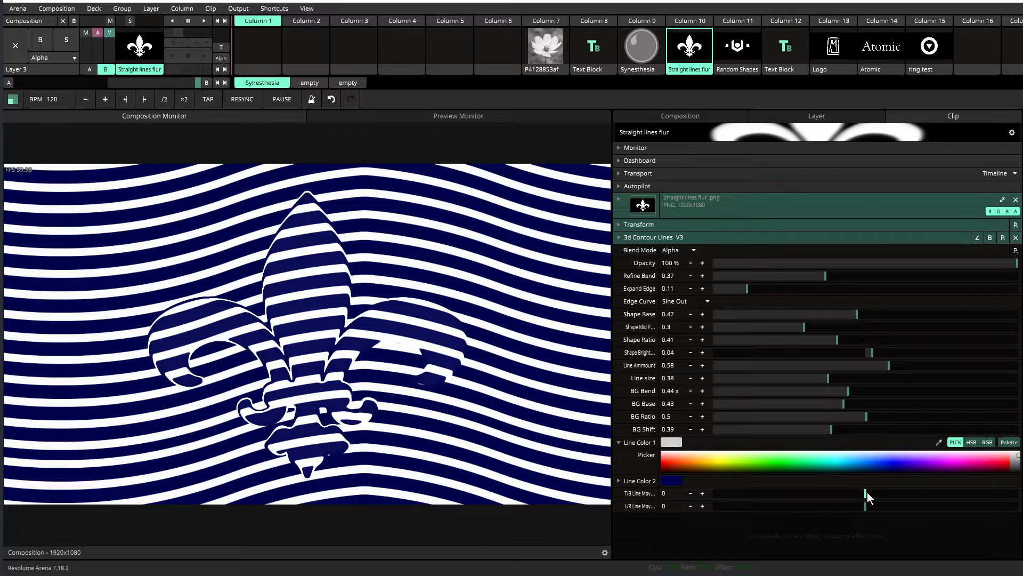
Try the T/B line movement at 0.26, and reverse it to a slow -0.05.
drag(865, 492, 905, 487)
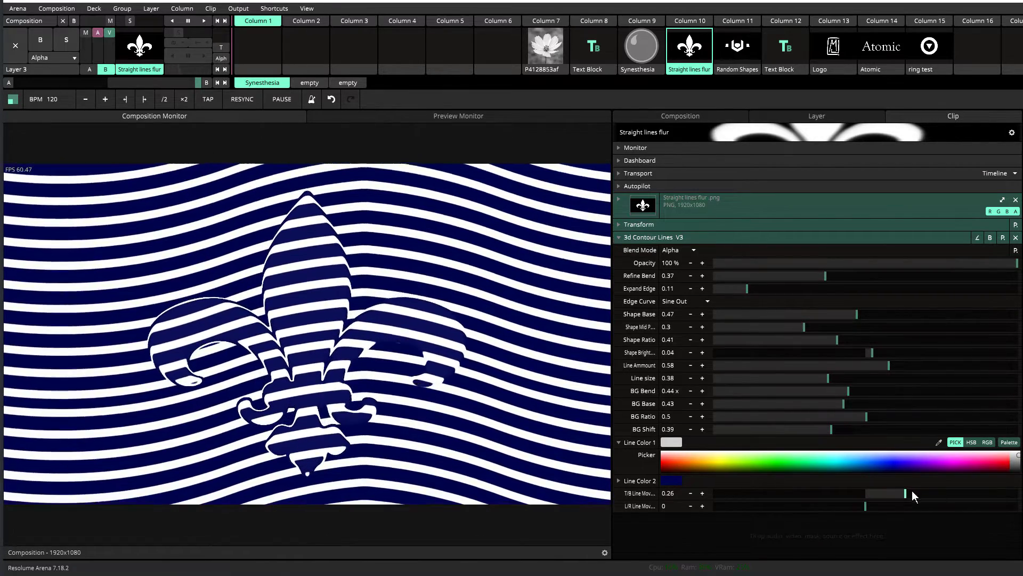
drag(906, 492, 858, 491)
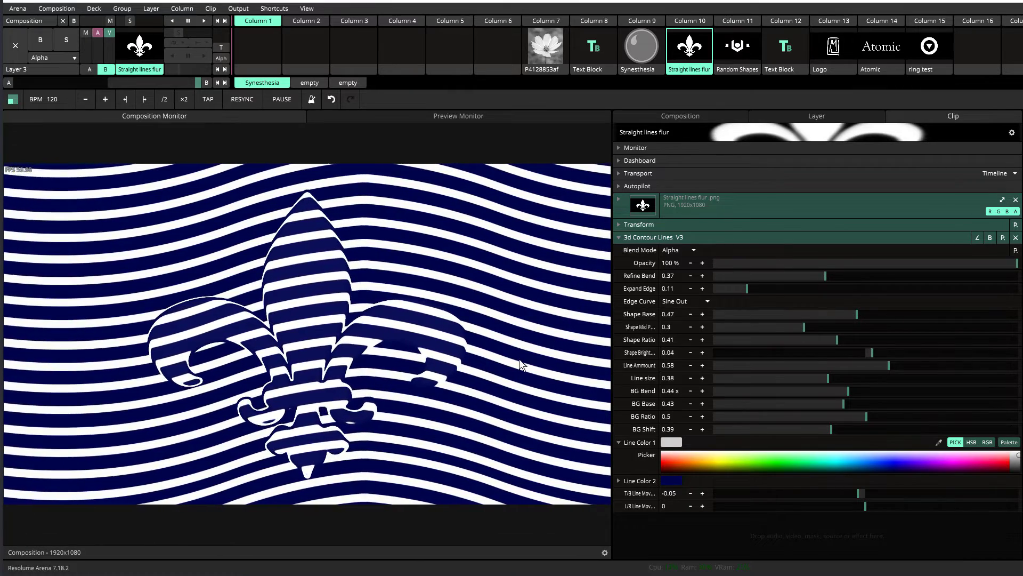
Try BG Shift at 0.78, bring it down to 0, and raise BG Bend to 0.49.
drag(831, 430, 949, 431)
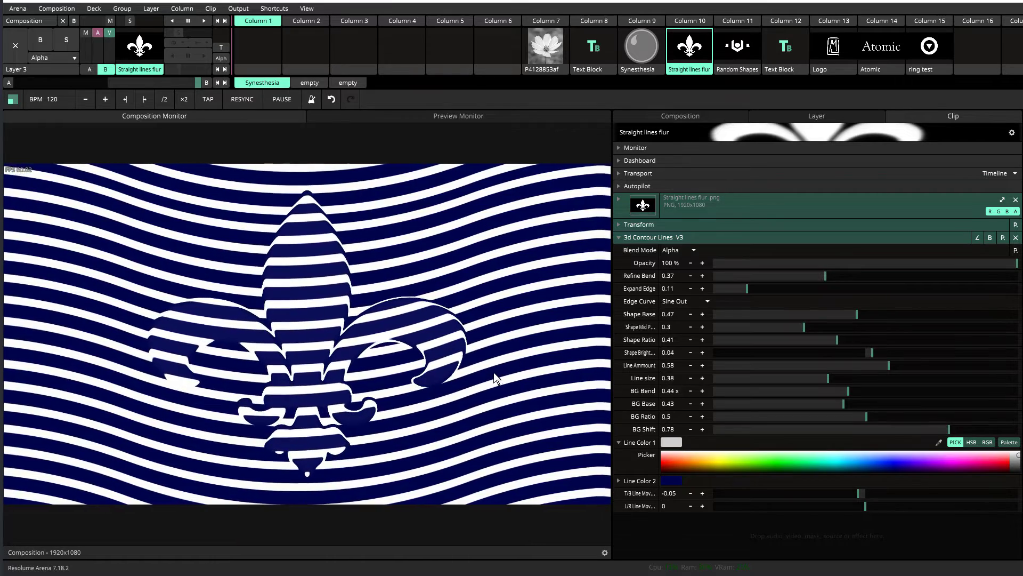
drag(949, 429, 702, 429)
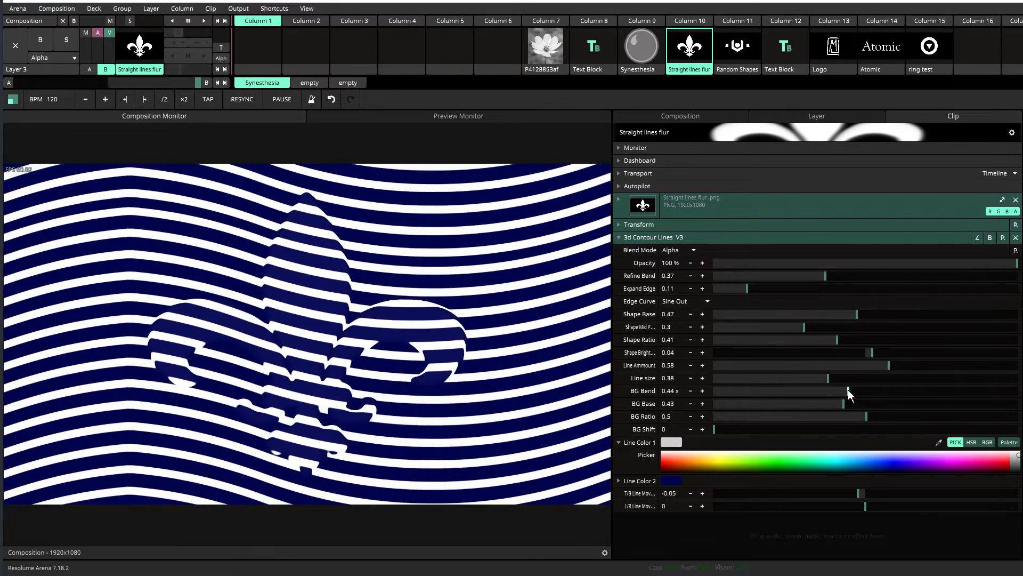
mouse_move(849, 390)
mouse_down()
mouse_move(836, 385)
mouse_move(862, 381)
mouse_up()
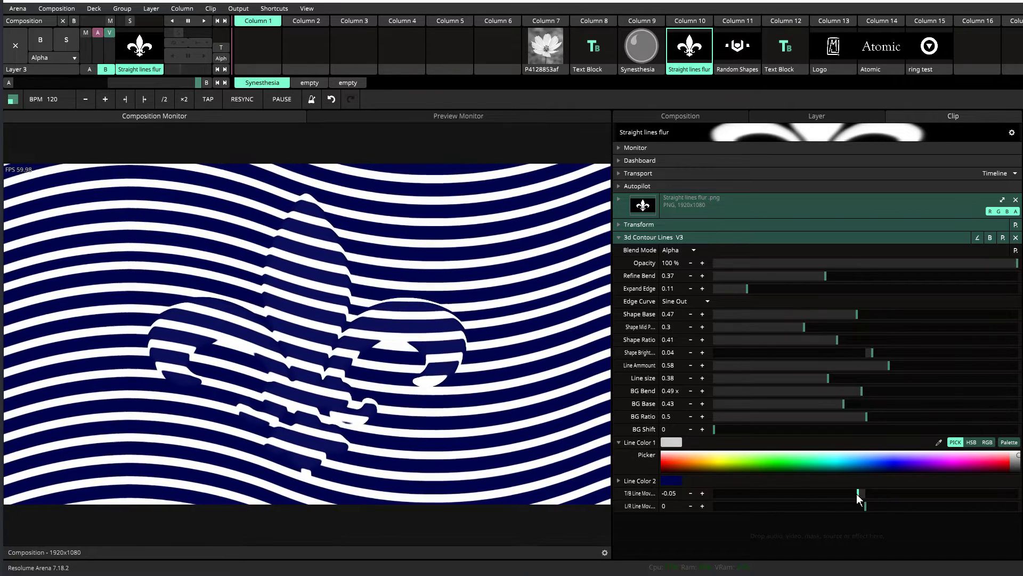
Try line movements of T/B 0.46 and L/R -0.88, and slow them to T/B 0.26 and L/R -0.1.
drag(858, 494, 936, 492)
drag(843, 515, 733, 509)
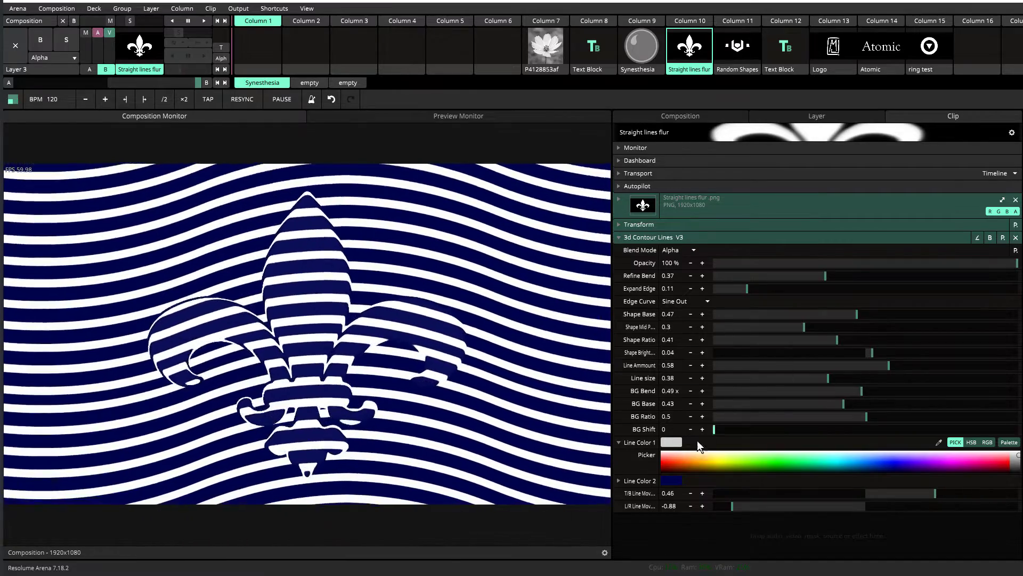
drag(732, 506, 851, 504)
drag(931, 494, 902, 491)
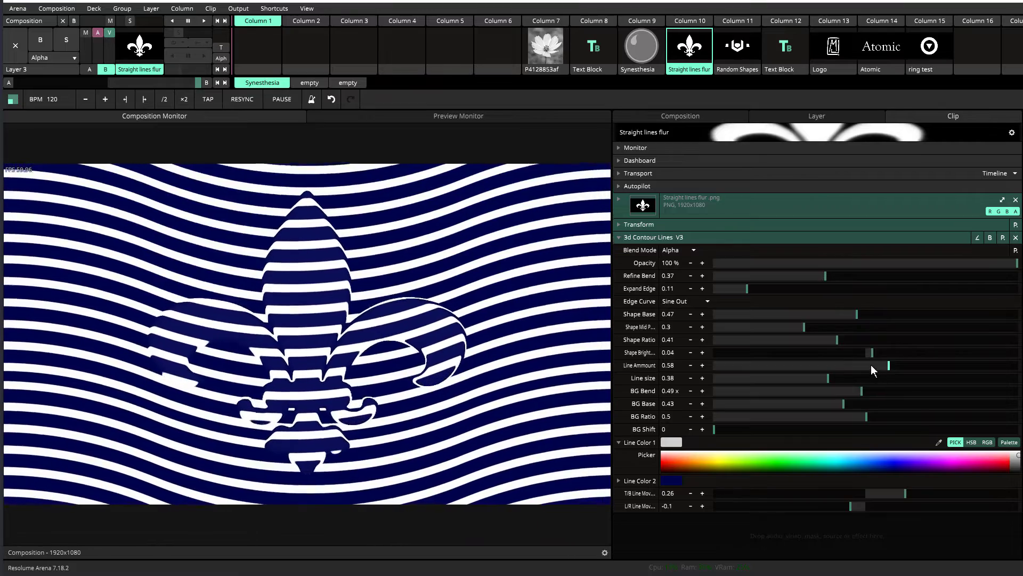
Set the line amount to 0.23 and line size to 0.27, and refine the shape's edge with Refine Bend 0.43 and Expand Edge 0.08.
drag(887, 363, 795, 379)
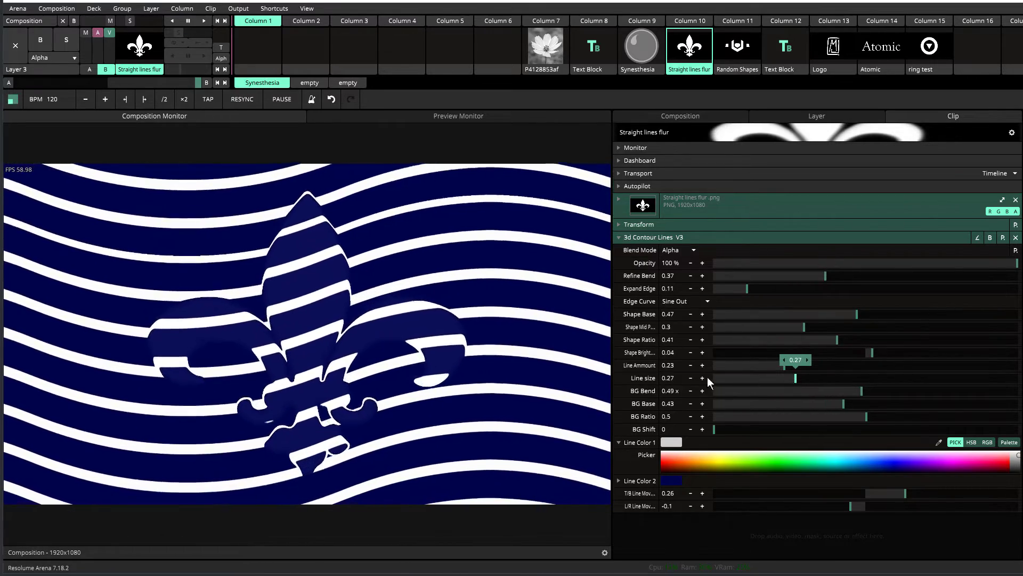
drag(827, 277, 848, 286)
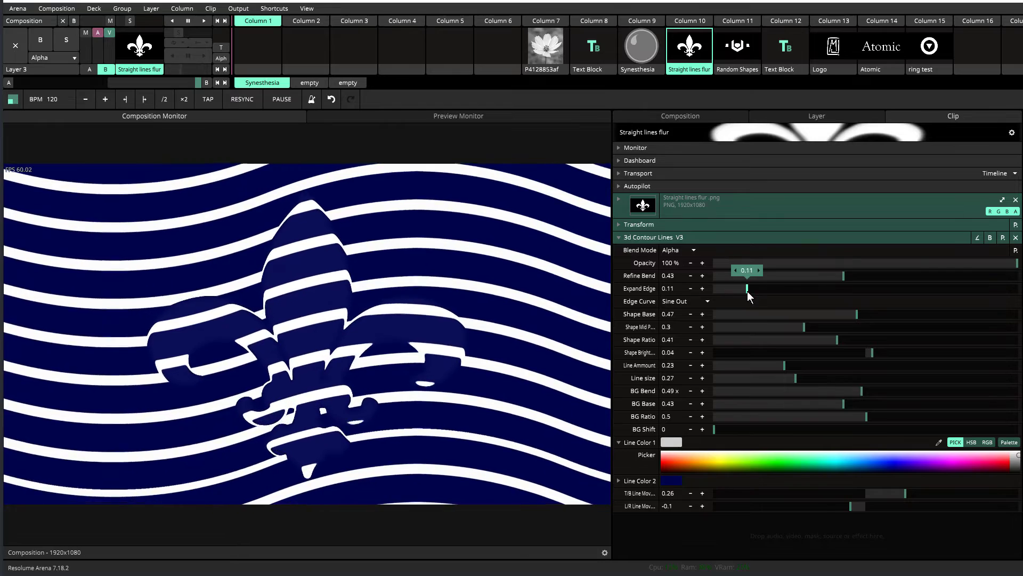
mouse_move(747, 295)
mouse_down()
mouse_move(774, 293)
mouse_move(735, 293)
mouse_up()
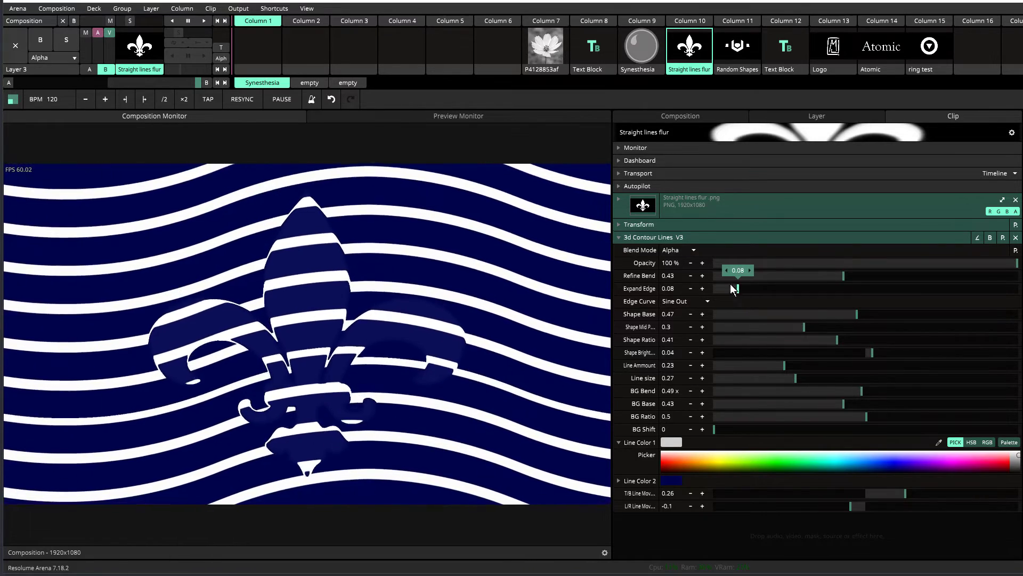